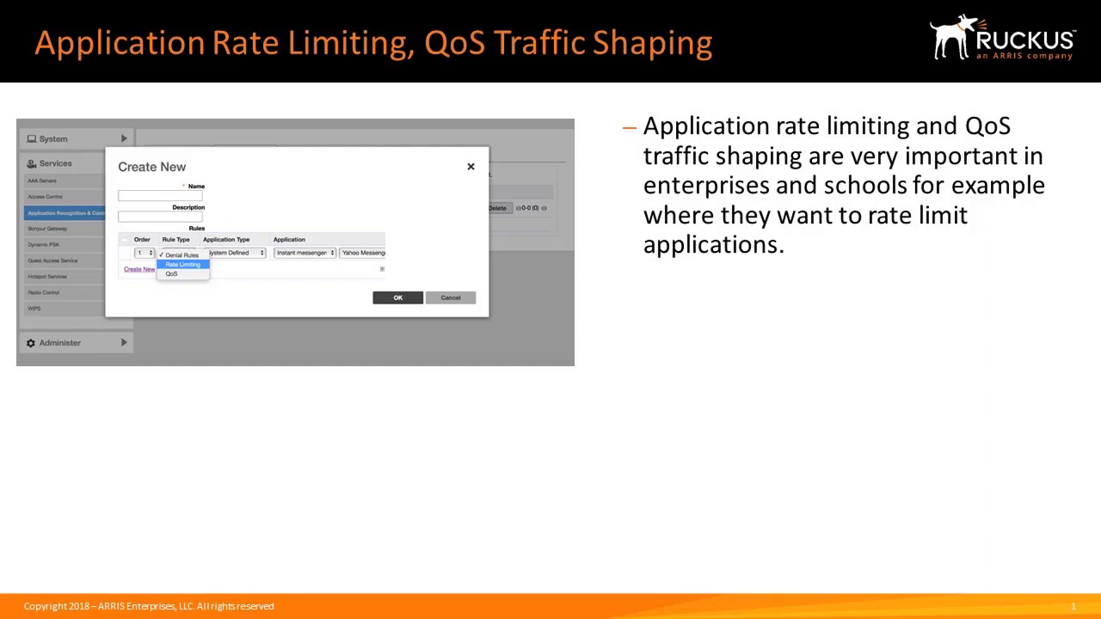
{"action": "key", "text": "Right"}
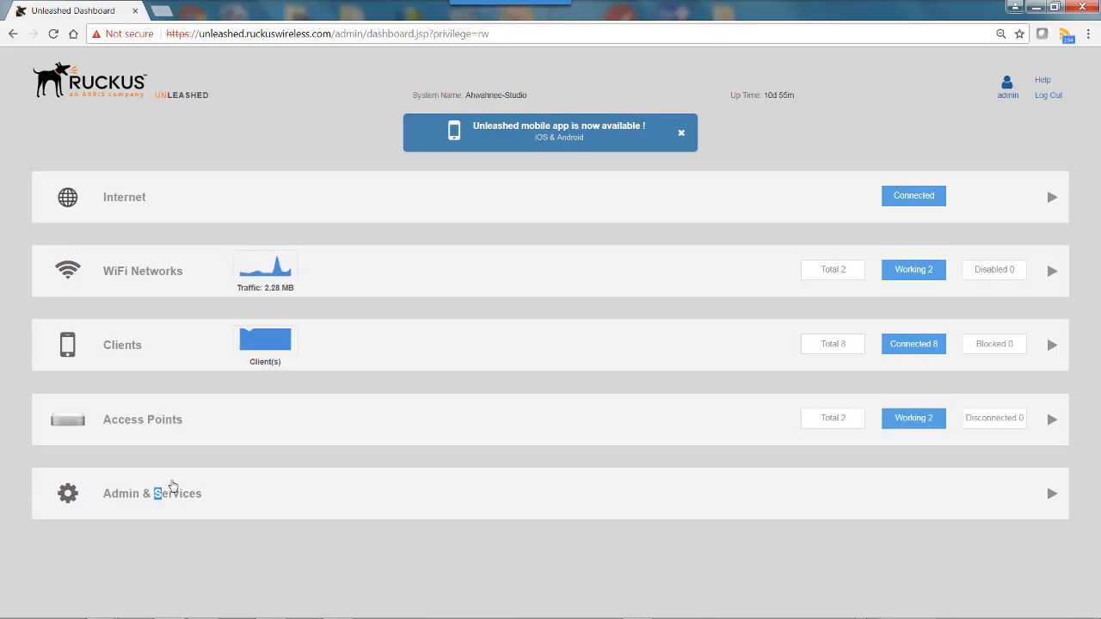
- Open Application Recognition & Control among the Admin & Services services and review the top 10 applications and clients by usage
{"action": "left_click", "coordinate": [159, 495]}
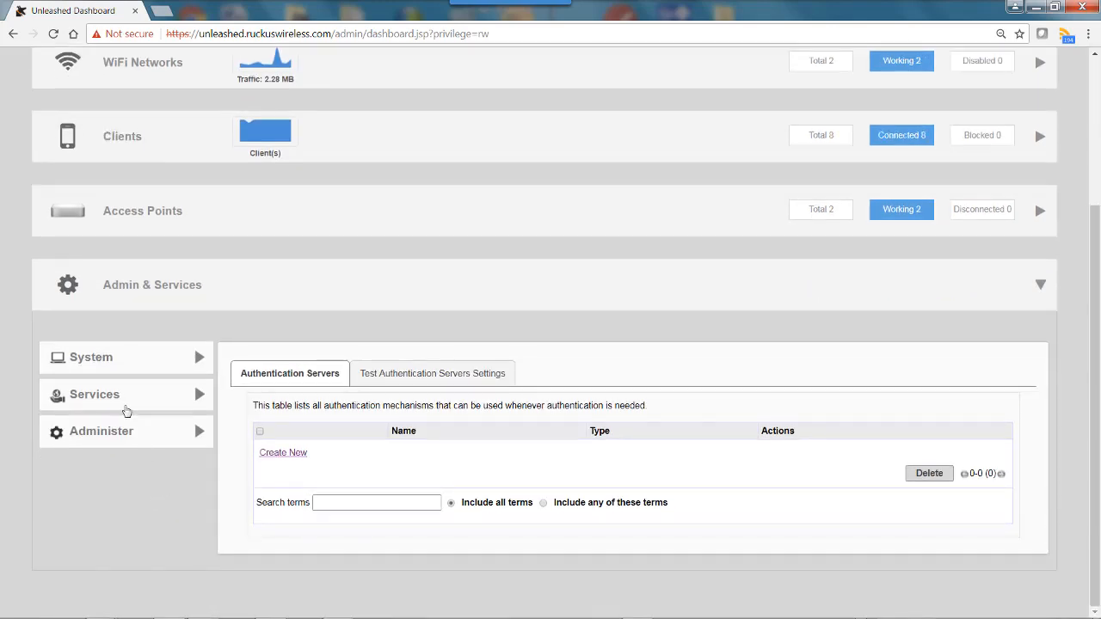
{"action": "left_click", "coordinate": [117, 402]}
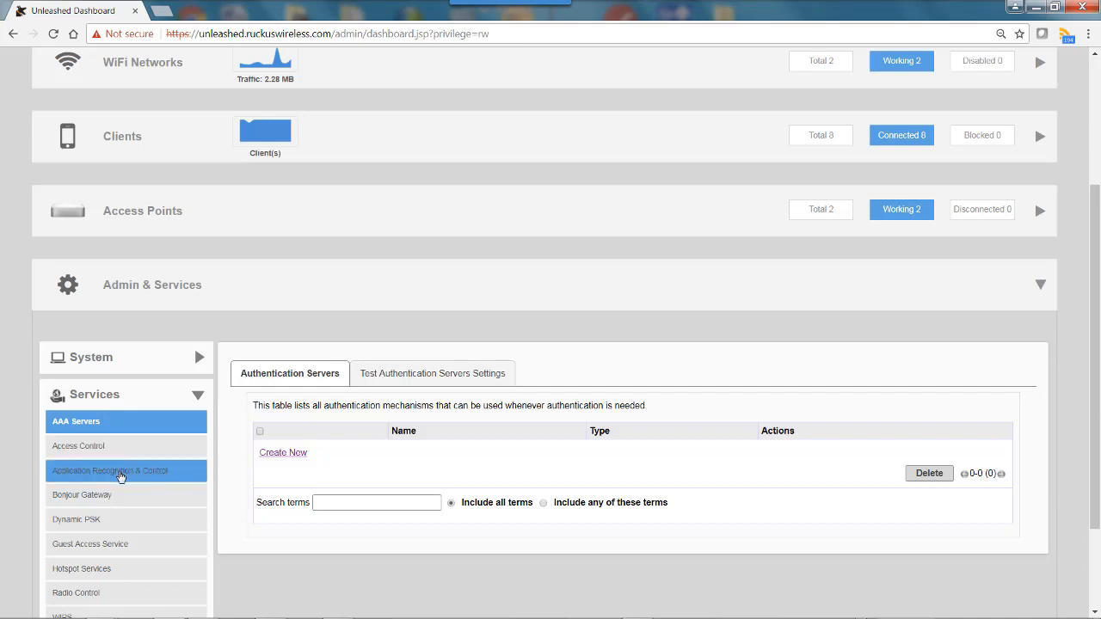
{"action": "left_click", "coordinate": [120, 476]}
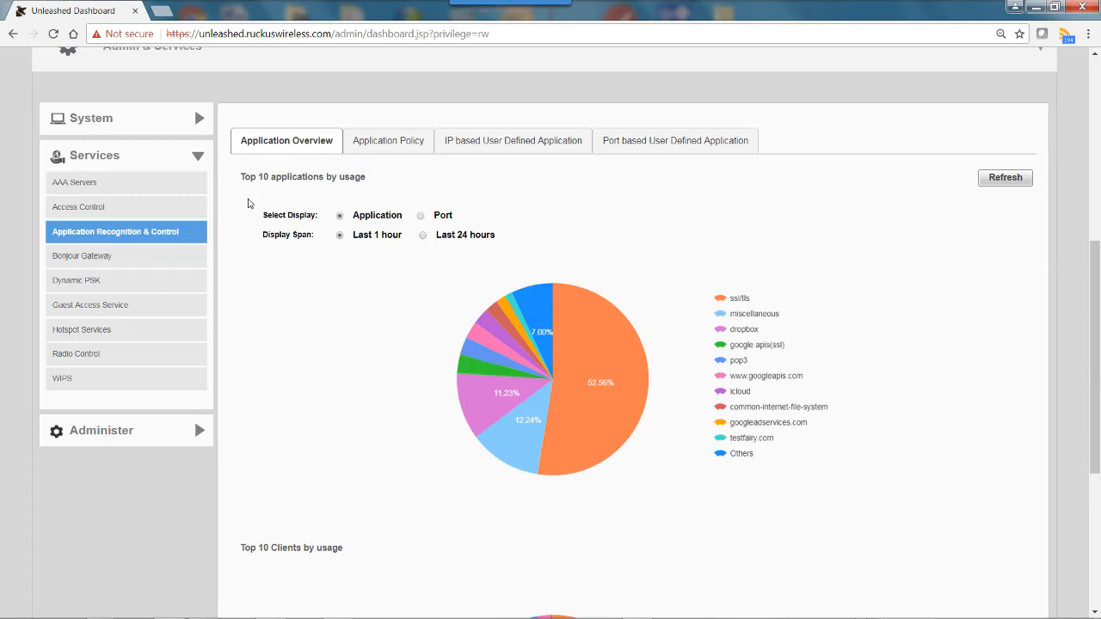
{"action": "scroll", "coordinate": [301, 339], "scroll_direction": "down", "scroll_amount": 4}
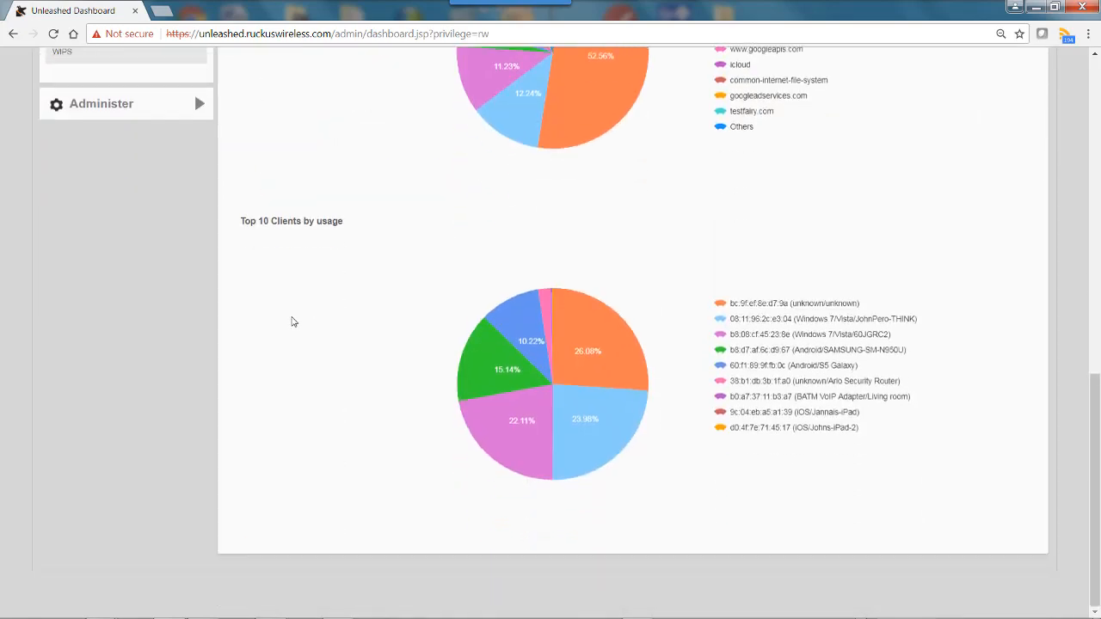
{"action": "scroll", "coordinate": [301, 333], "scroll_direction": "up", "scroll_amount": 6}
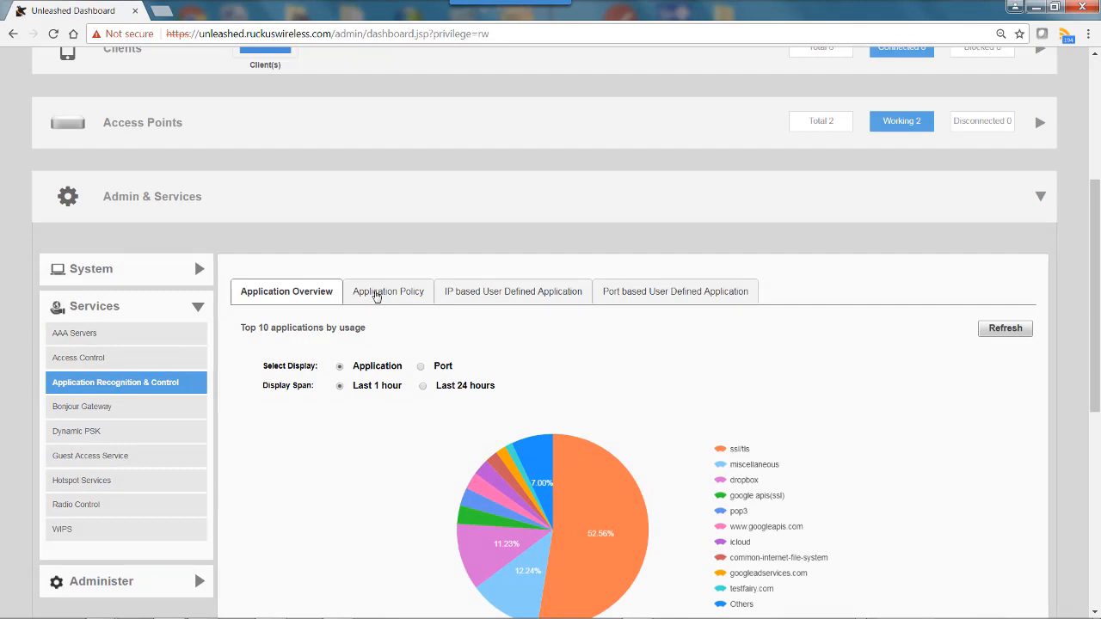
- Start a new application policy named "You Tube Rate Limiting" with the description "You Tube Limiting"
{"action": "left_click", "coordinate": [378, 293]}
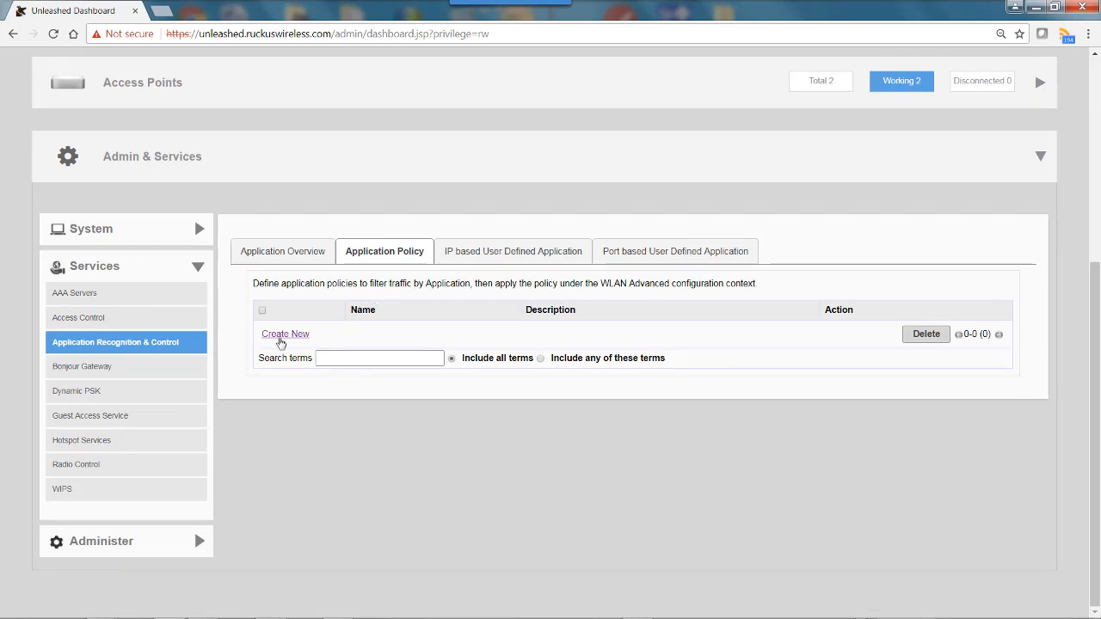
{"action": "left_click", "coordinate": [282, 337]}
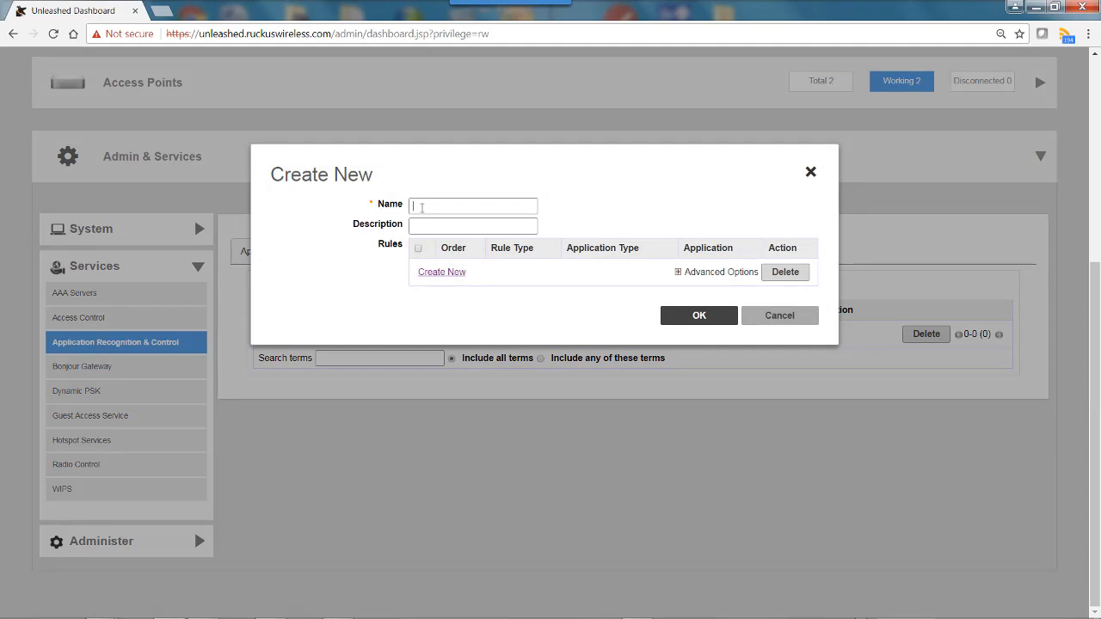
{"action": "type", "text": "You Tube Rate Limiting"}
{"action": "key", "text": "Tab"}
{"action": "type", "text": "You Tube Limiting"}
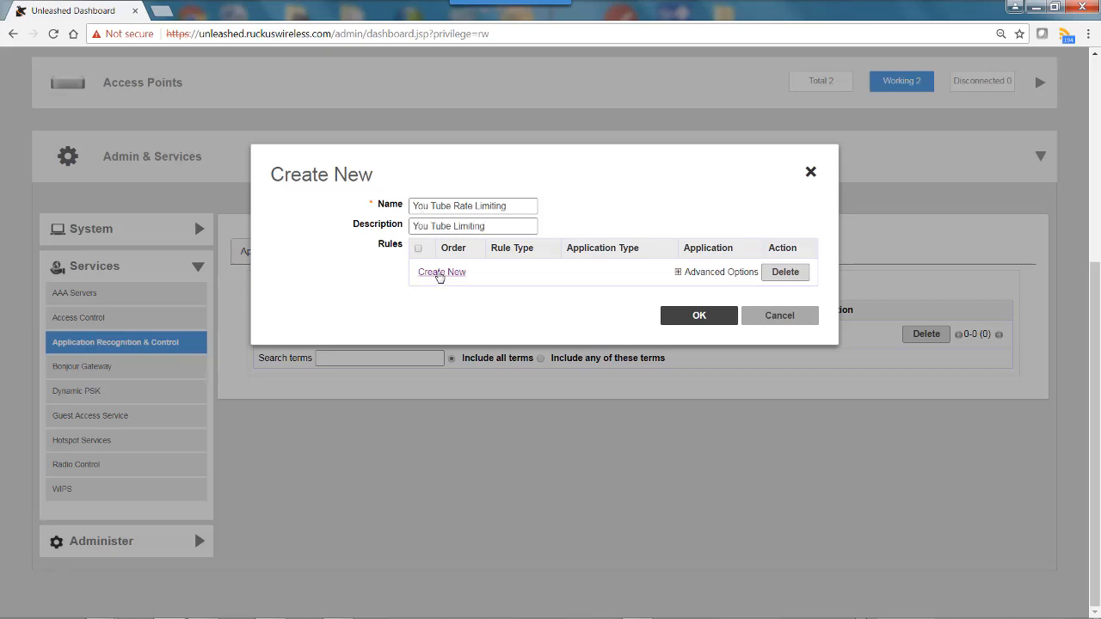
- Add a rule with order 1 to the policy, using rule type Rate Limiting and application type System Defined
{"action": "left_click", "coordinate": [441, 272]}
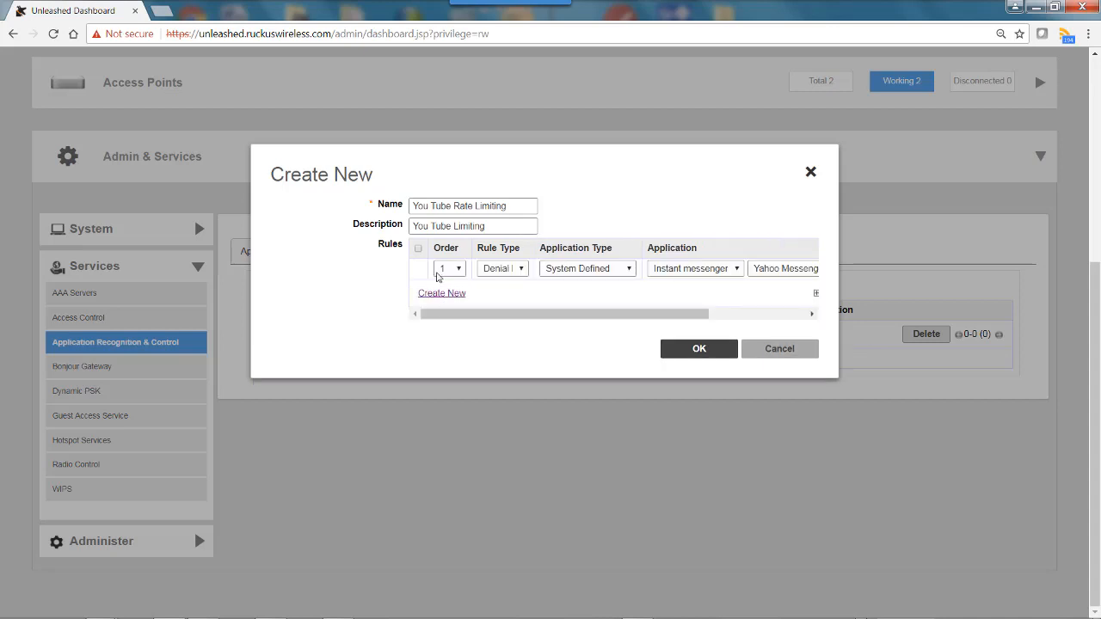
{"action": "left_click", "coordinate": [455, 270]}
{"action": "left_click", "coordinate": [455, 271]}
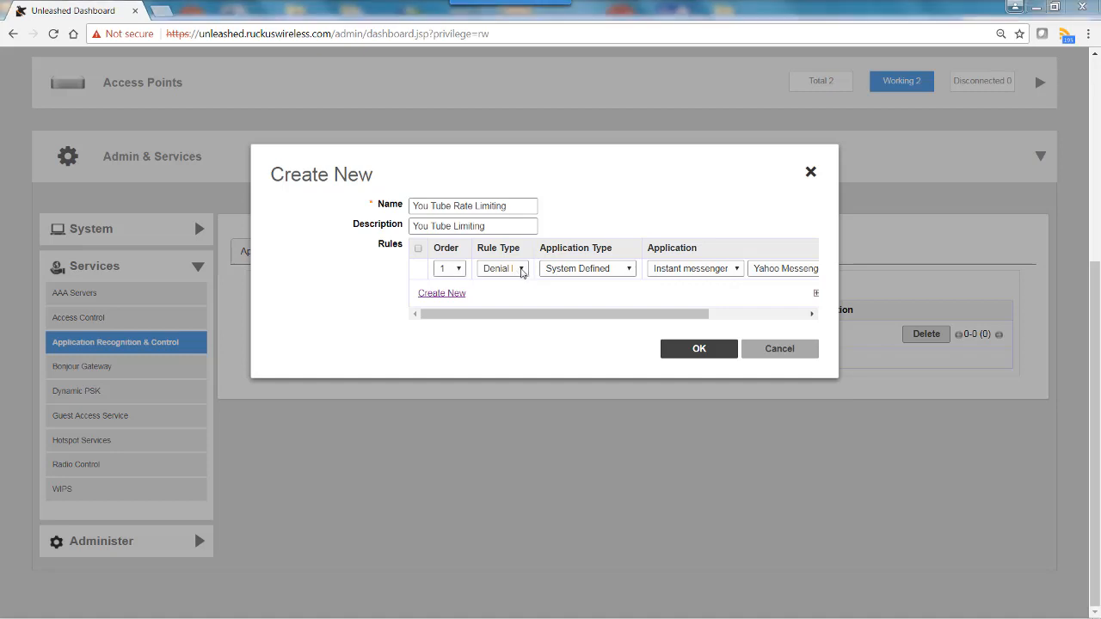
{"action": "left_click", "coordinate": [522, 270]}
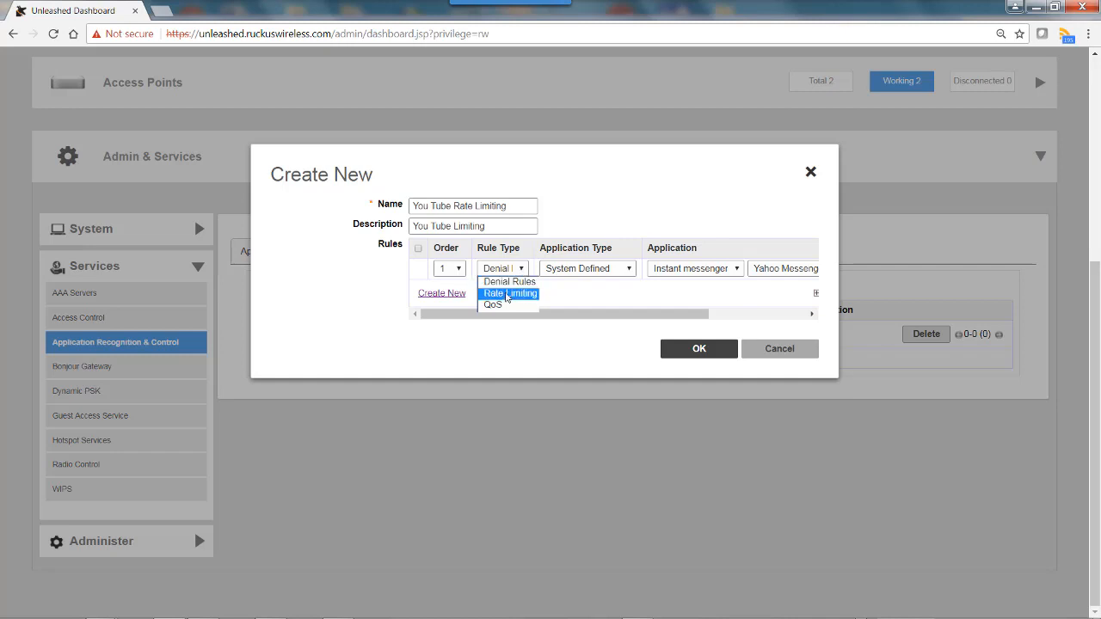
{"action": "left_click", "coordinate": [508, 295]}
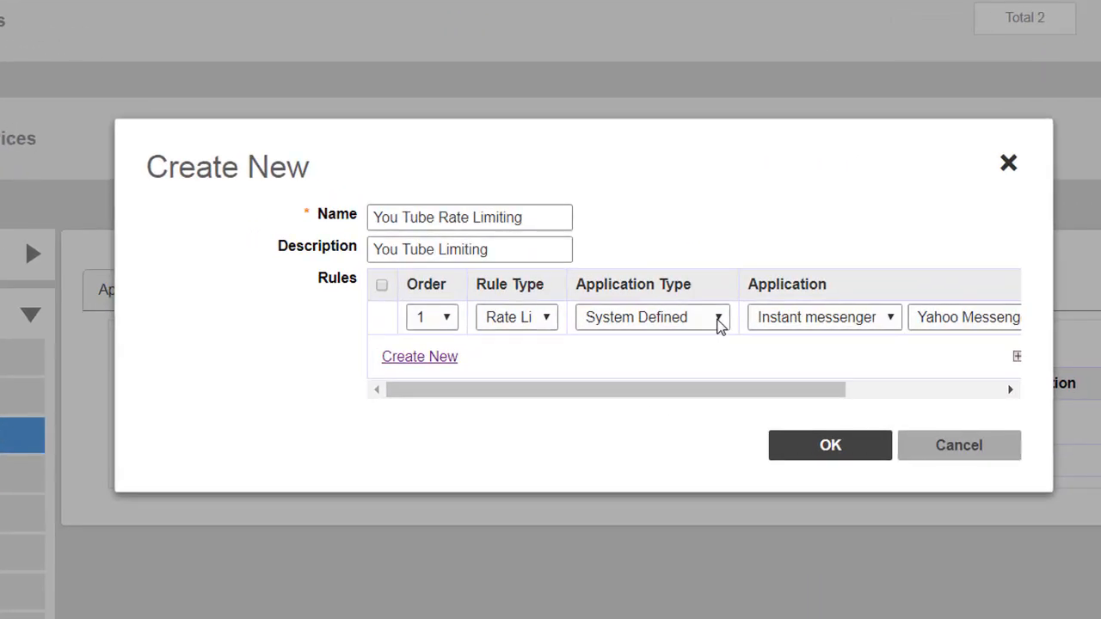
{"action": "left_click", "coordinate": [628, 269]}
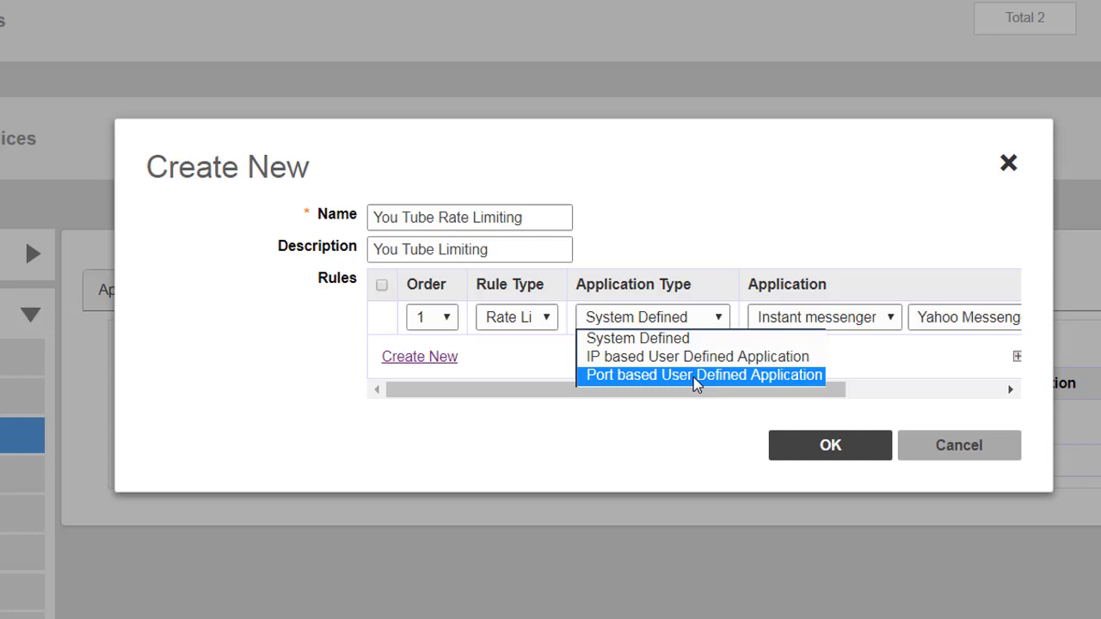
{"action": "left_click", "coordinate": [666, 343]}
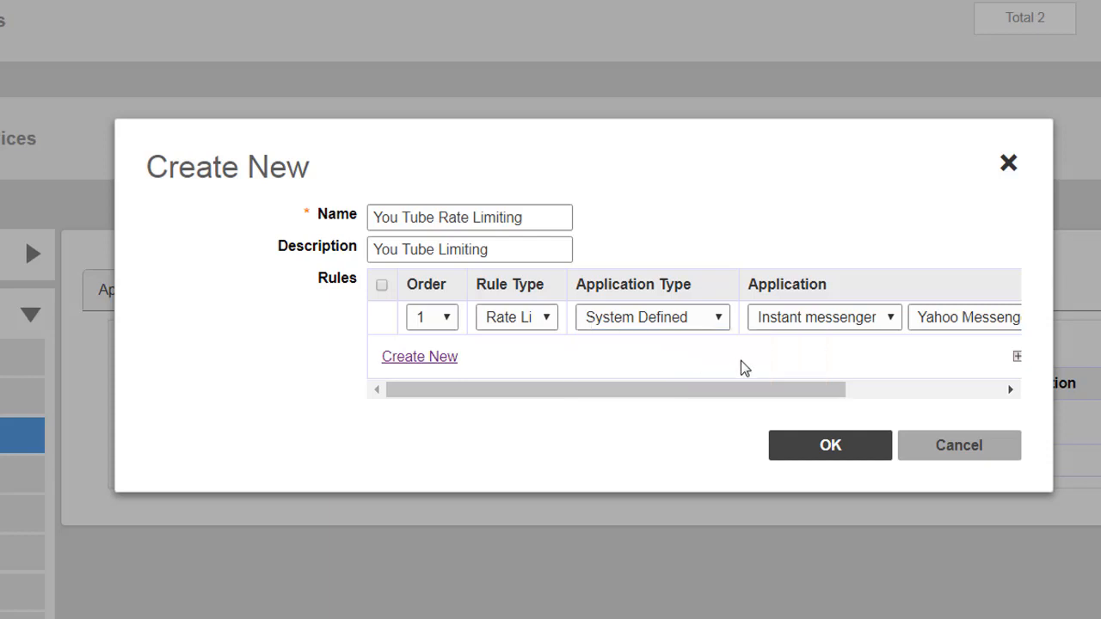
- Set the rule's application category to Media streaming services and its application to Youtube
{"action": "left_click", "coordinate": [893, 319]}
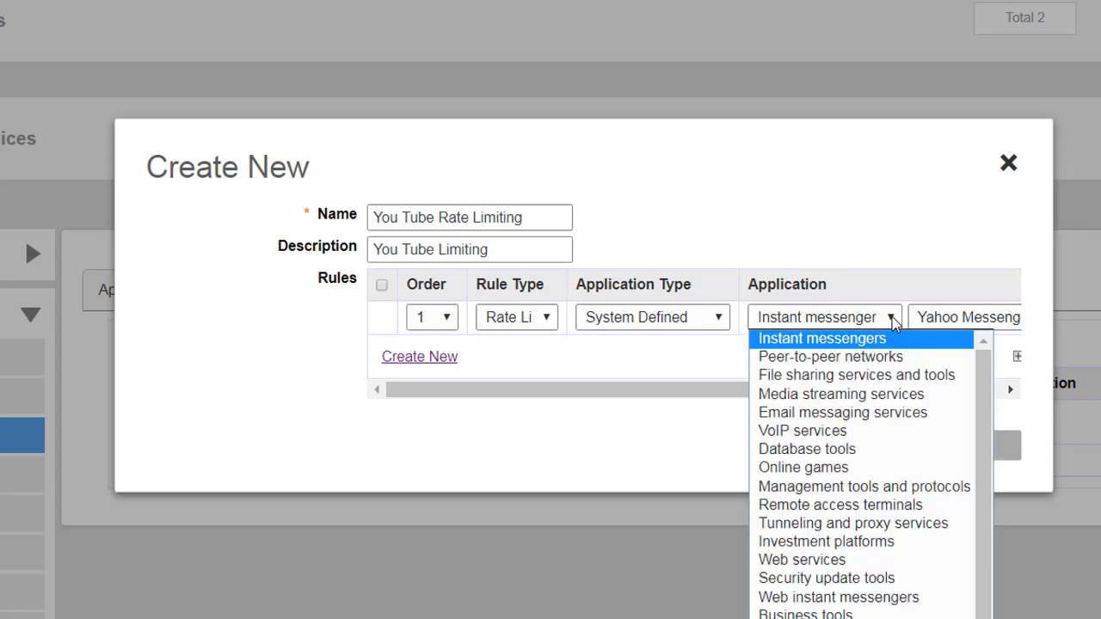
{"action": "left_click", "coordinate": [824, 399]}
{"action": "left_click_drag", "start_coordinate": [821, 399], "coordinate": [1023, 402]}
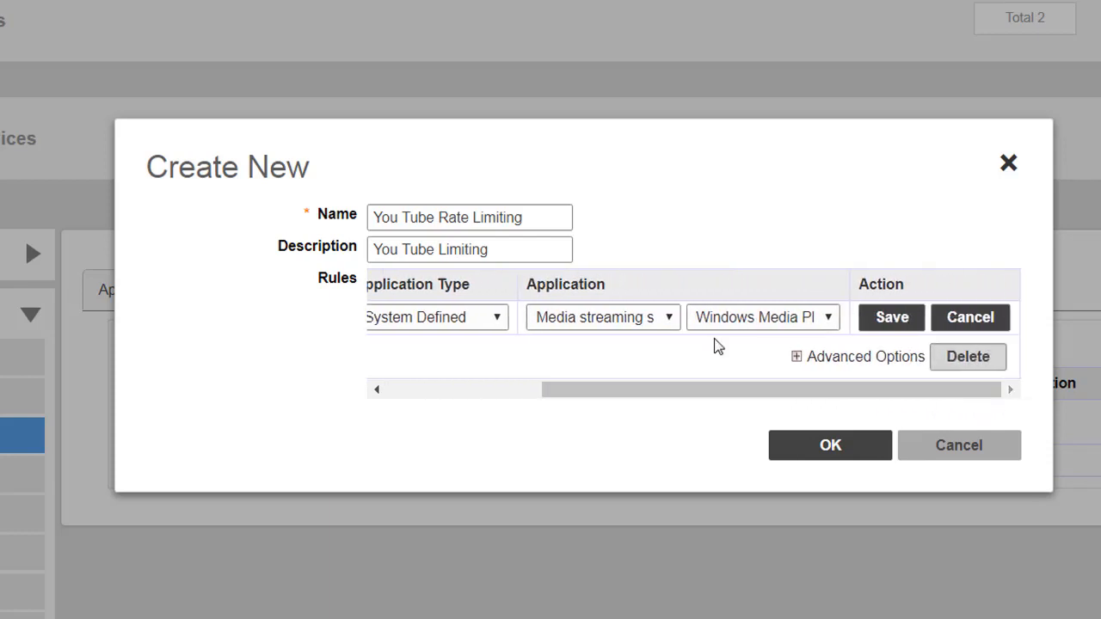
{"action": "left_click", "coordinate": [824, 320]}
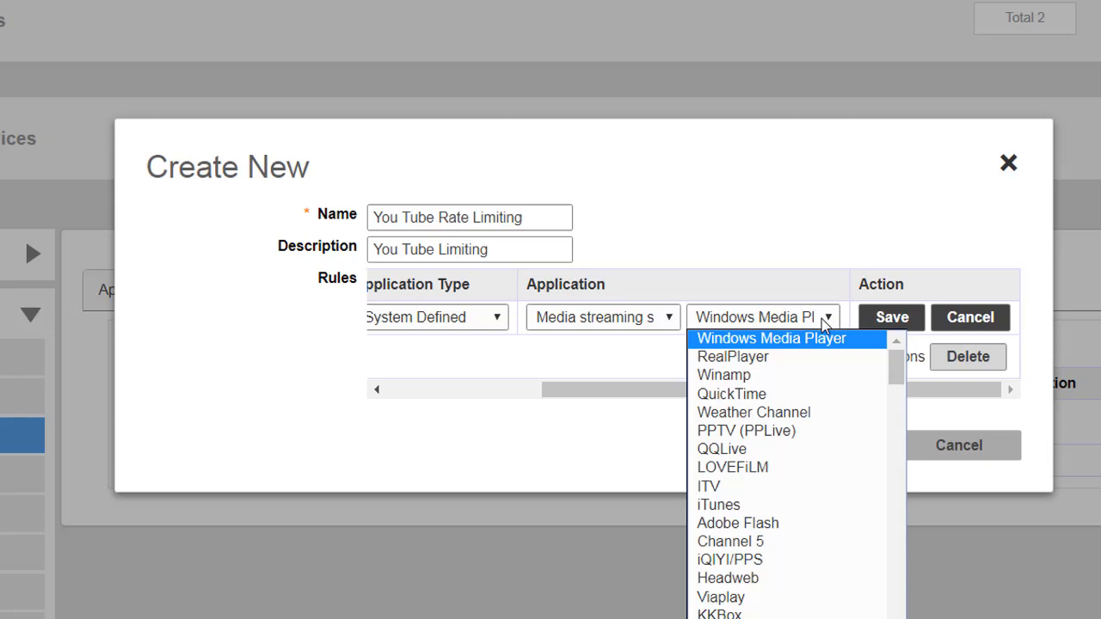
{"action": "key", "text": "y"}
{"action": "key", "text": "y"}
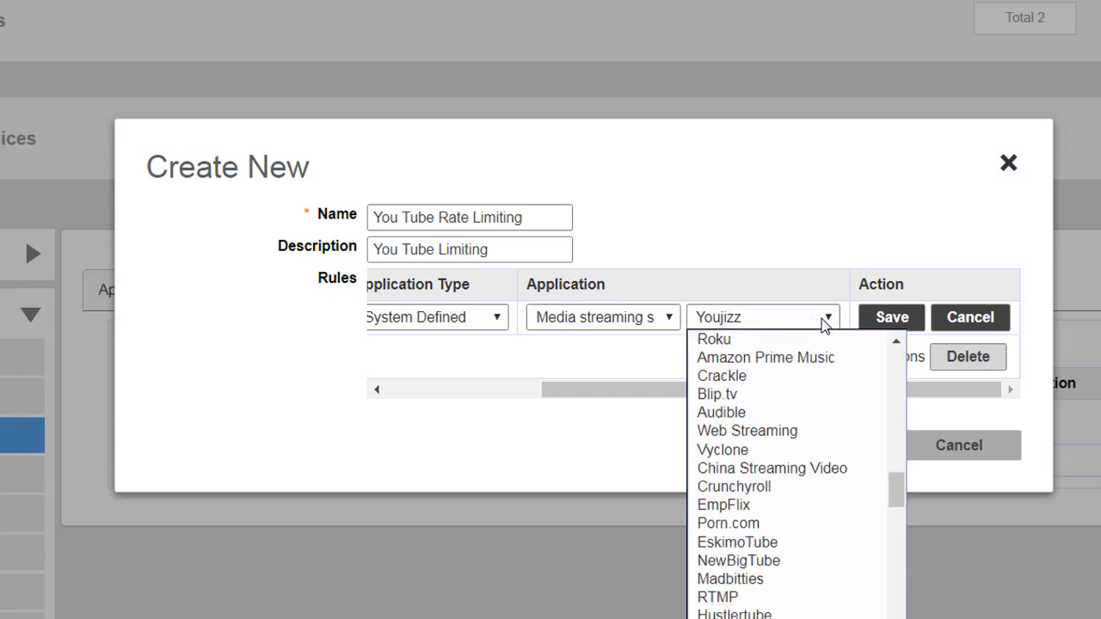
{"action": "key", "text": "y"}
{"action": "key", "text": "y"}
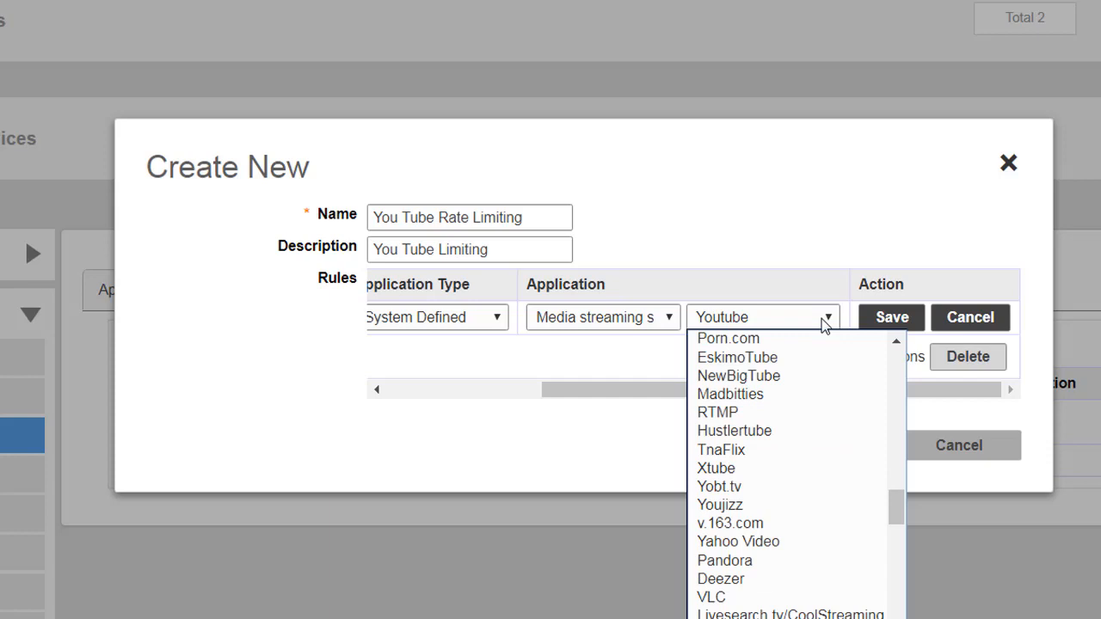
{"action": "left_click", "coordinate": [823, 319]}
- Show the rule's advanced options and enable rate limits of 5 Mbps uplink and 10 Mbps downlink
{"action": "left_click", "coordinate": [866, 362]}
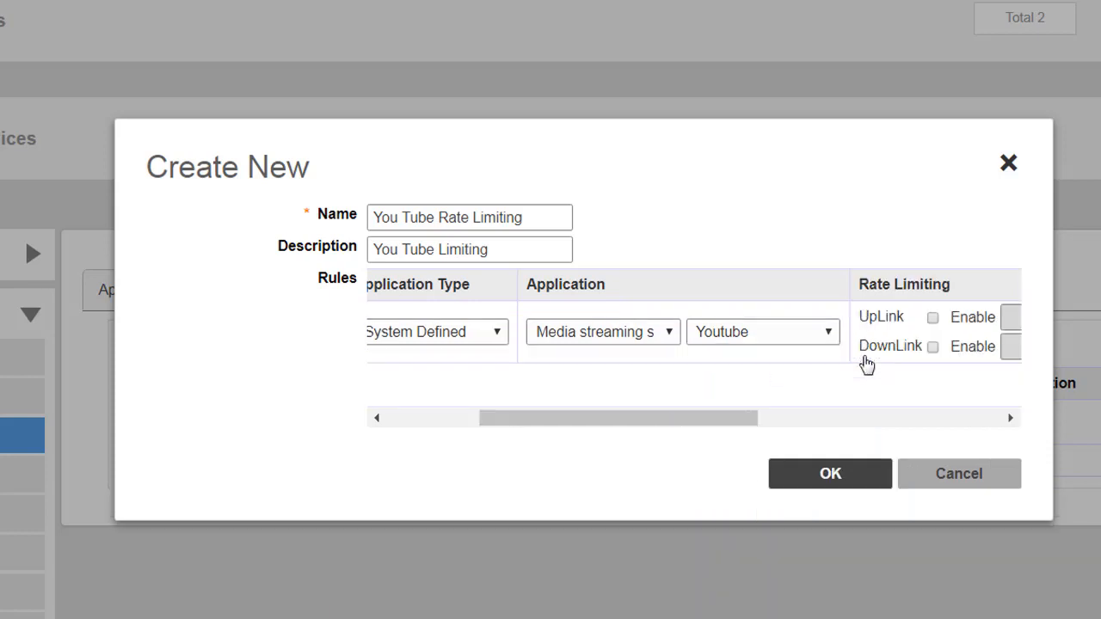
{"action": "left_click_drag", "start_coordinate": [721, 416], "coordinate": [823, 442]}
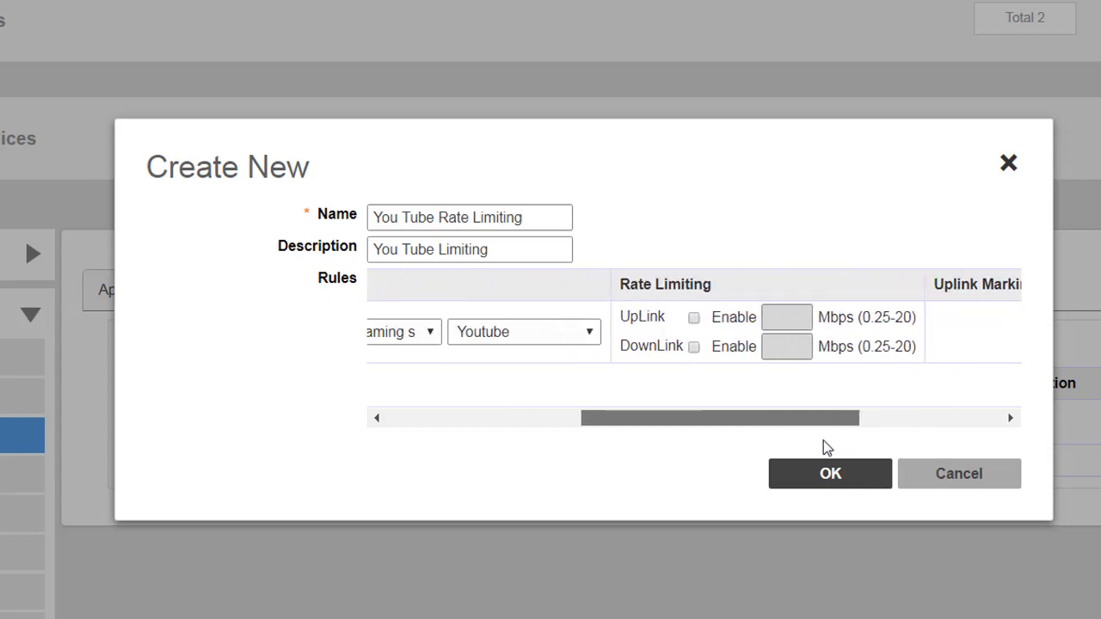
{"action": "left_click", "coordinate": [694, 318]}
{"action": "left_click", "coordinate": [768, 318]}
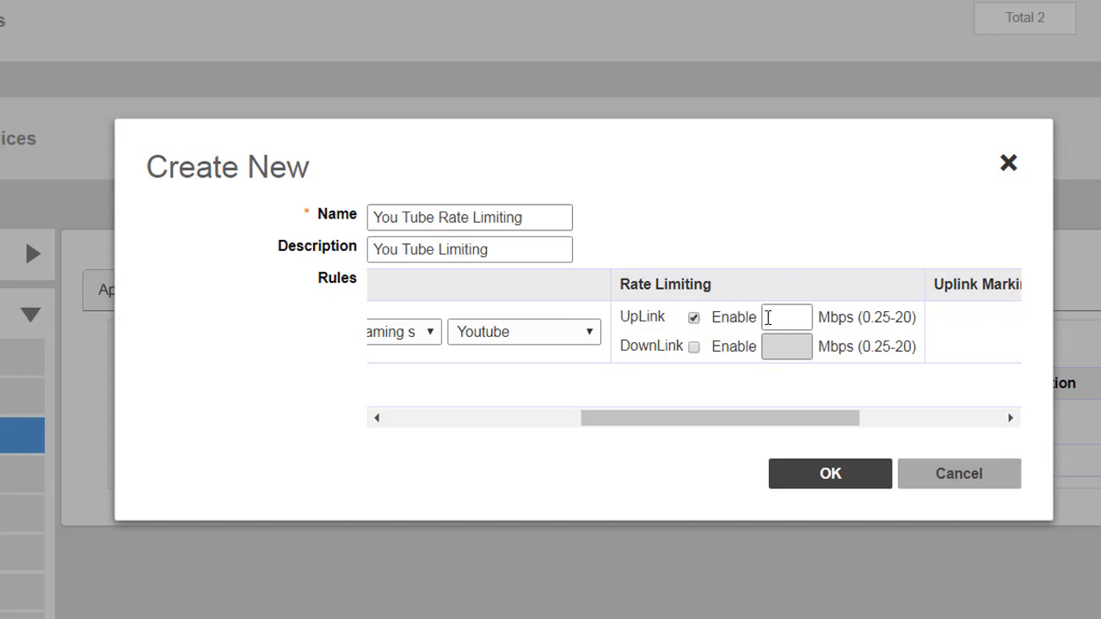
{"action": "type", "text": "5"}
{"action": "left_click", "coordinate": [693, 348]}
{"action": "left_click", "coordinate": [778, 345]}
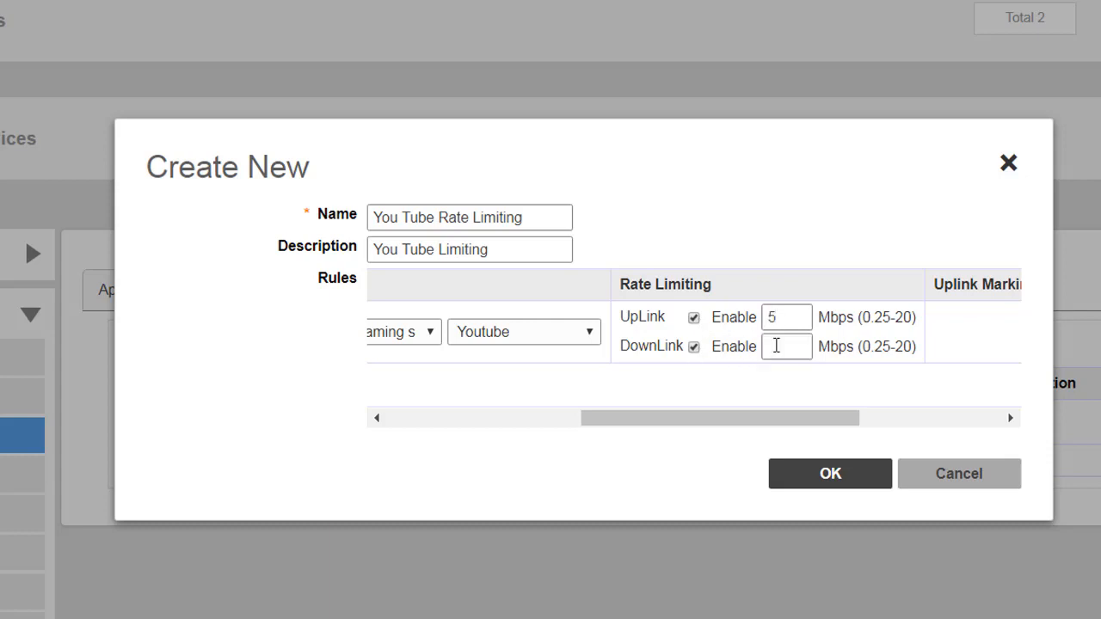
{"action": "type", "text": "10"}
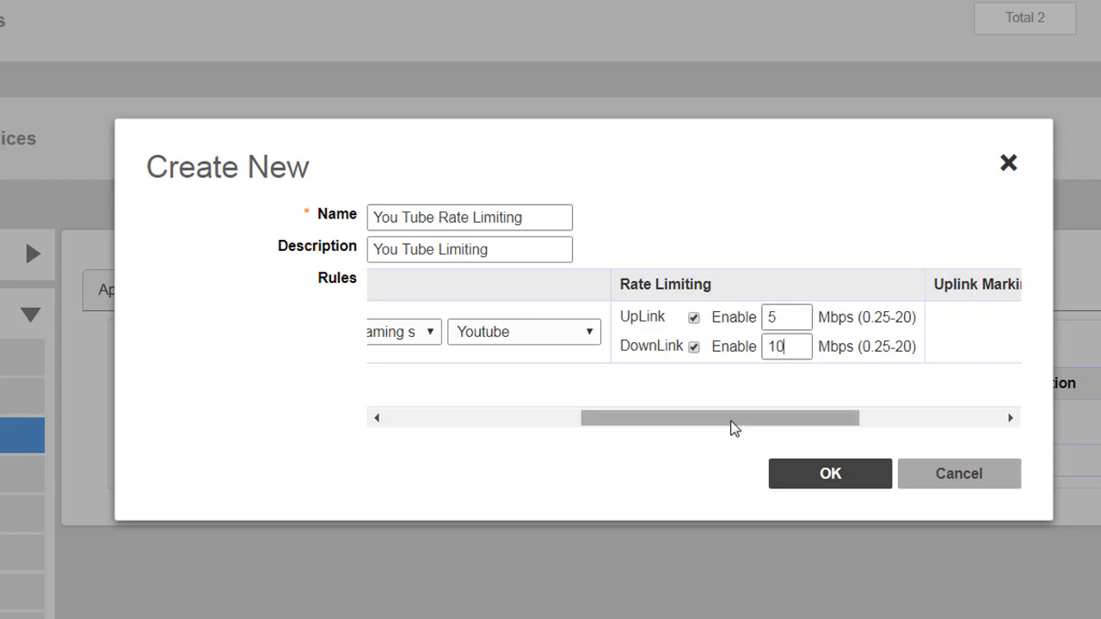
- Save the Youtube rate limiting rule and confirm the new application policy
{"action": "left_click_drag", "start_coordinate": [734, 427], "coordinate": [892, 430]}
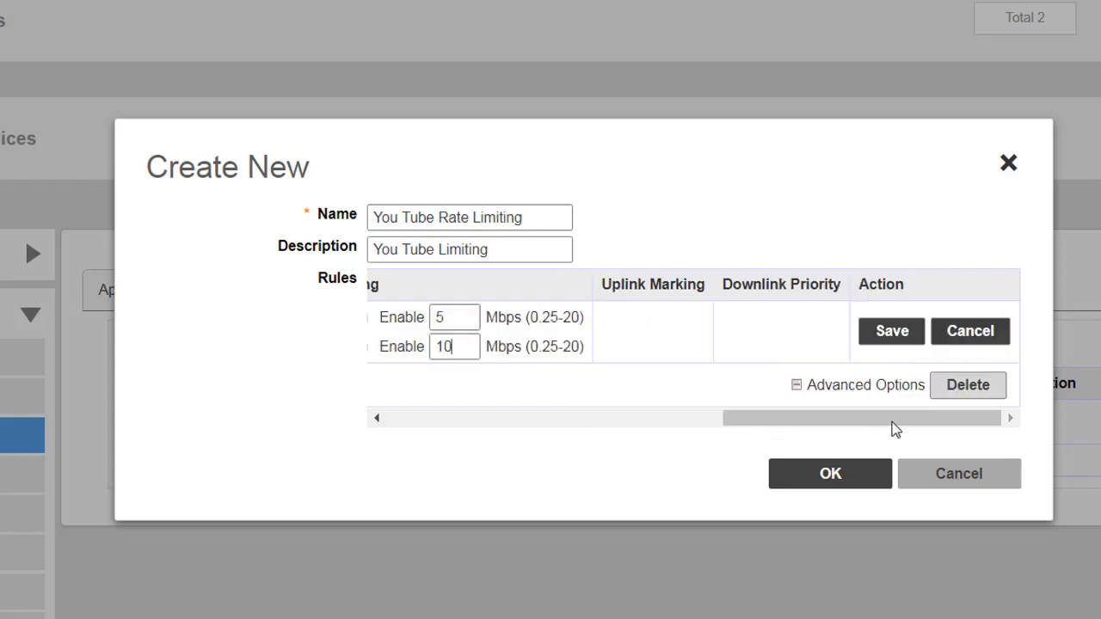
{"action": "left_click", "coordinate": [891, 332]}
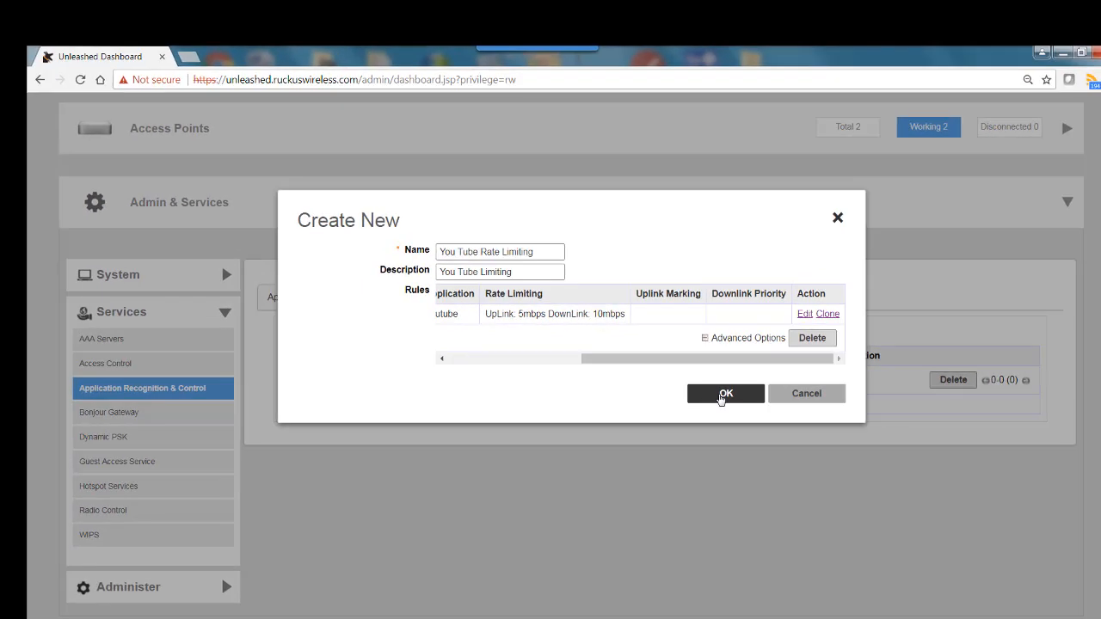
{"action": "left_click", "coordinate": [749, 409]}
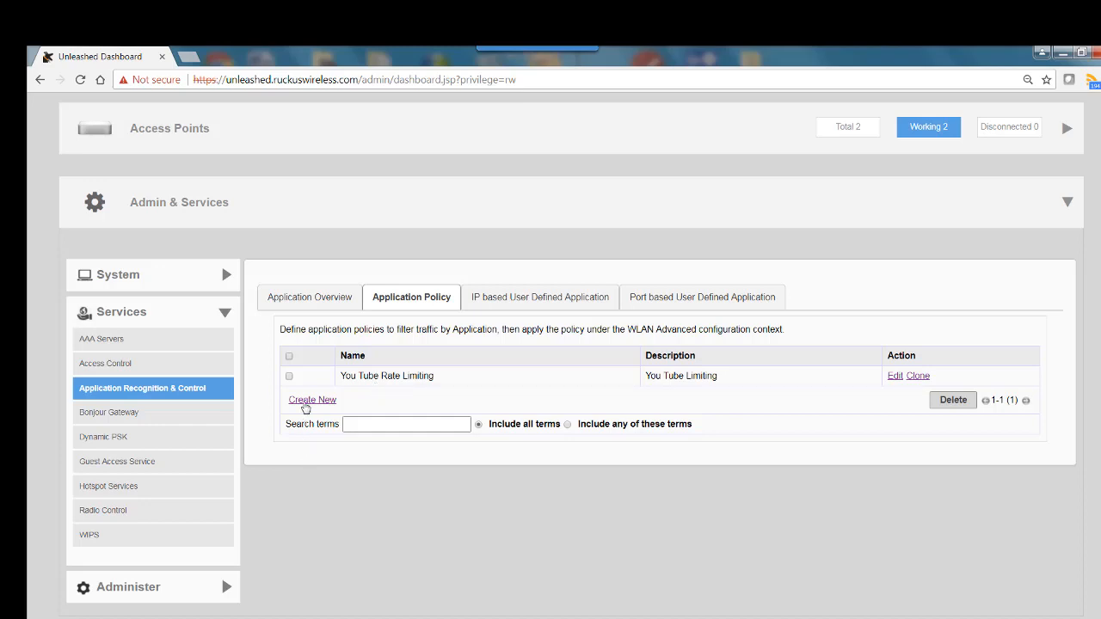
- Start another application policy named "QoS" with the description "Skype"
{"action": "left_click", "coordinate": [308, 402]}
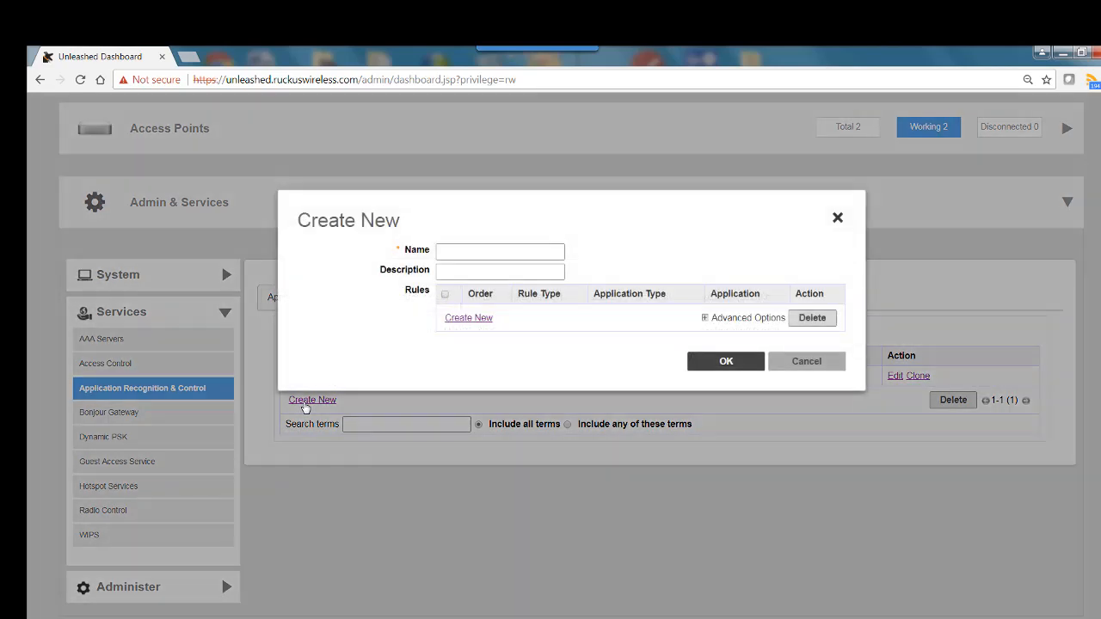
{"action": "left_click", "coordinate": [441, 254]}
{"action": "type", "text": "QoS"}
{"action": "type", "text": "Skype"}
- Add a rule to the QoS policy with rule type QoS and application type System Defined
{"action": "left_click", "coordinate": [469, 318]}
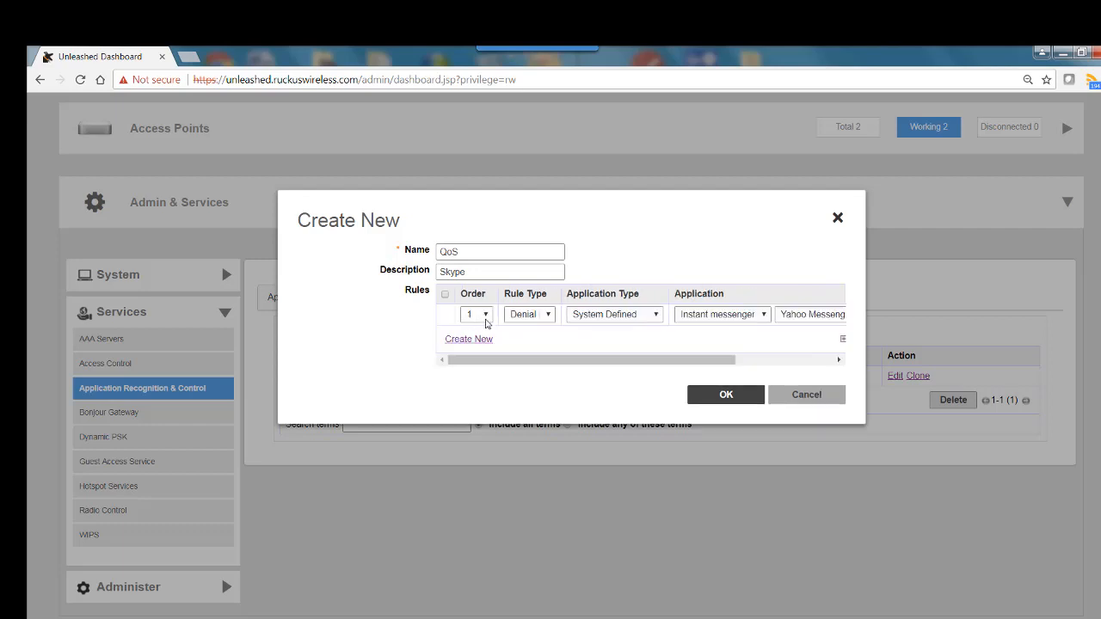
{"action": "left_click", "coordinate": [548, 315]}
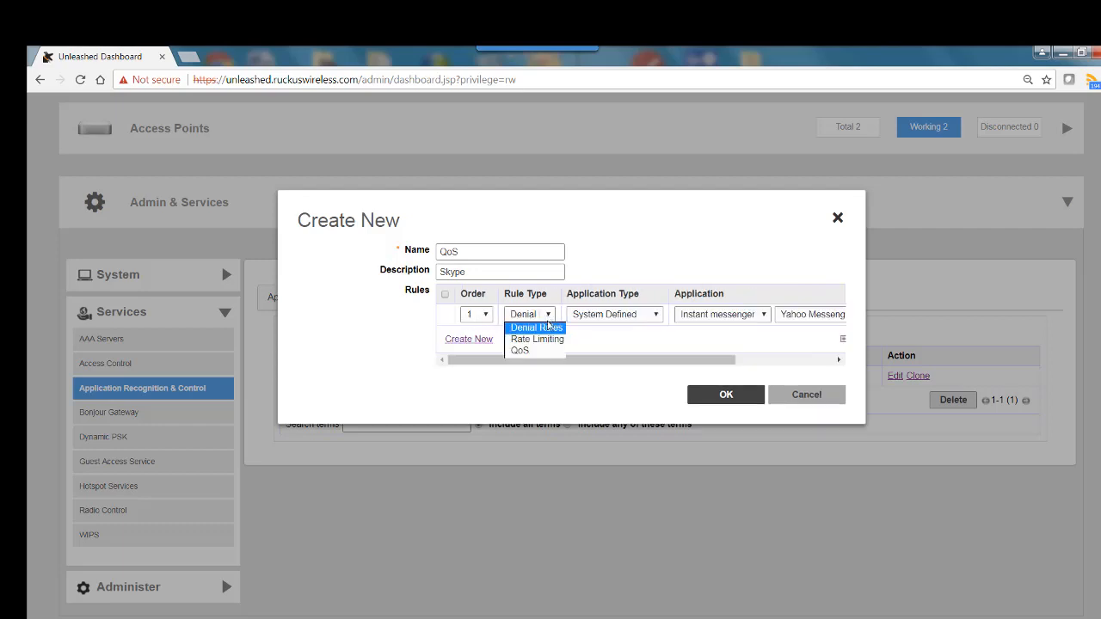
{"action": "left_click", "coordinate": [530, 352]}
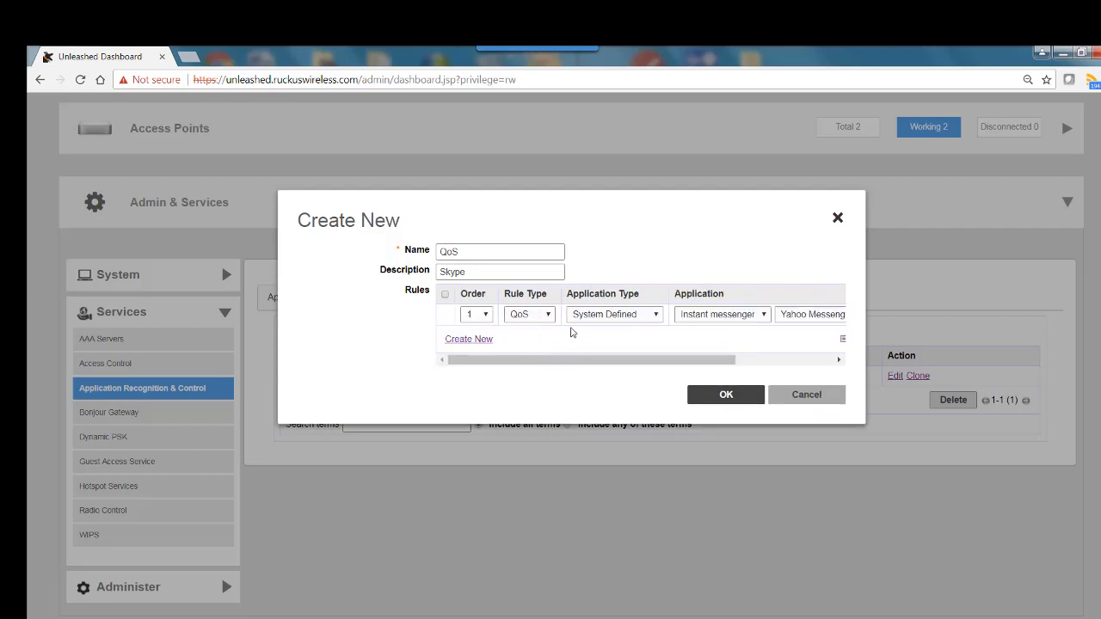
{"action": "left_click", "coordinate": [655, 319]}
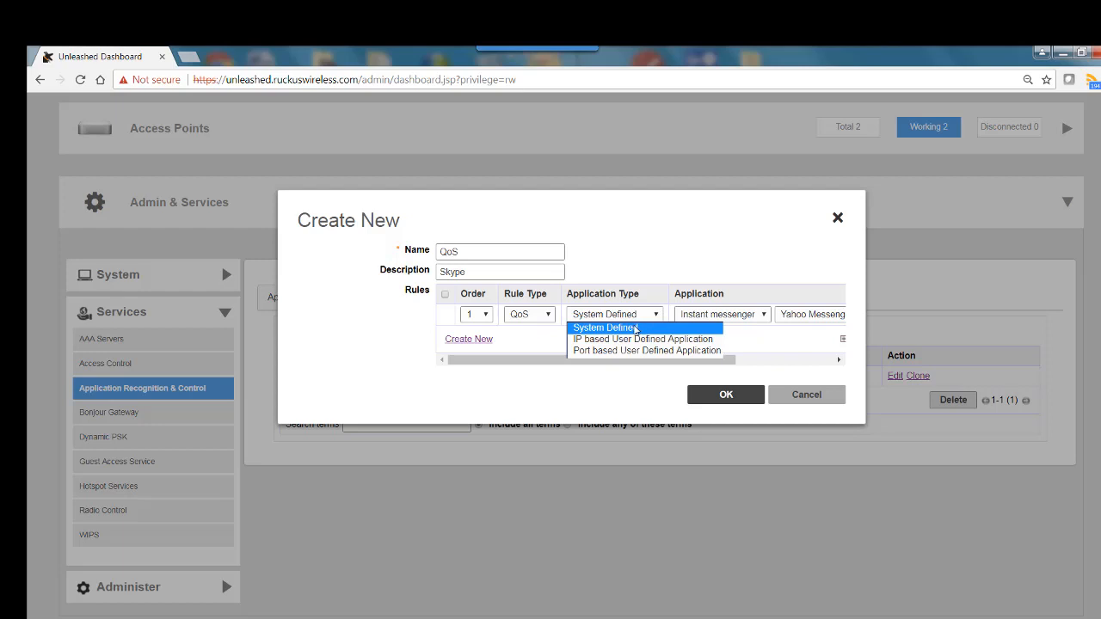
{"action": "left_click", "coordinate": [636, 329]}
- Set the QoS rule's application to Skype in the VoIP services category
{"action": "left_click_drag", "start_coordinate": [617, 364], "coordinate": [713, 372]}
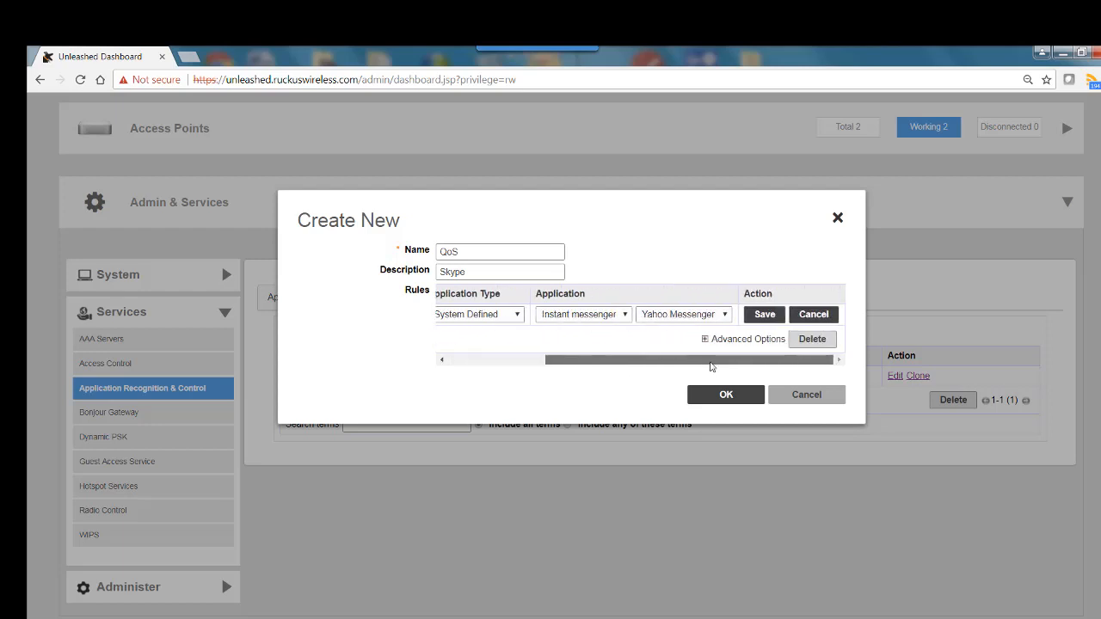
{"action": "left_click", "coordinate": [625, 315]}
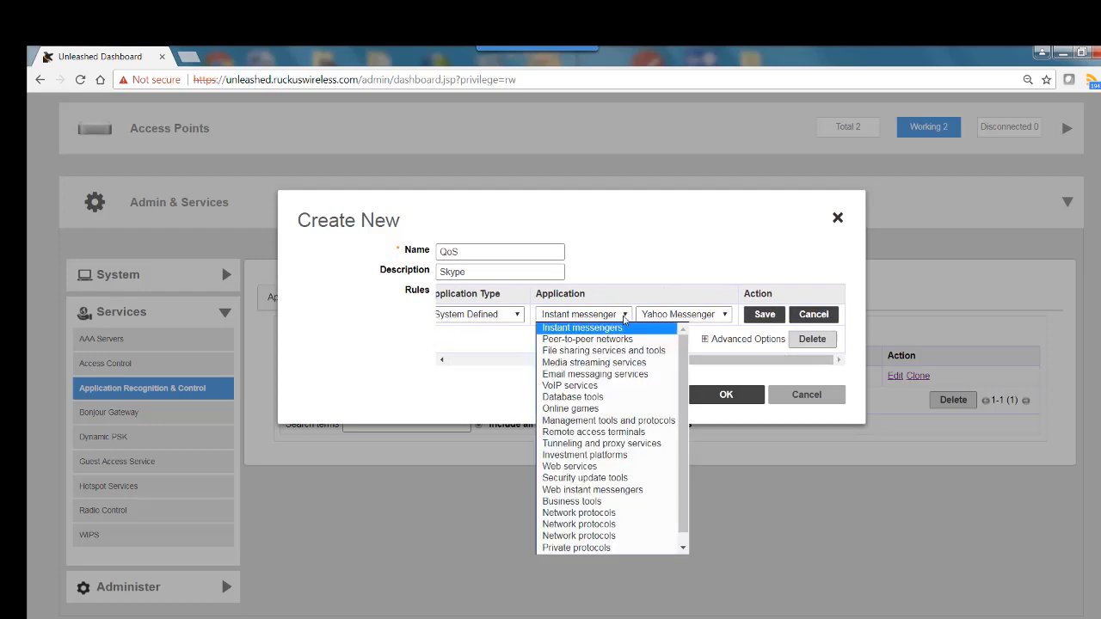
{"action": "left_click", "coordinate": [569, 386]}
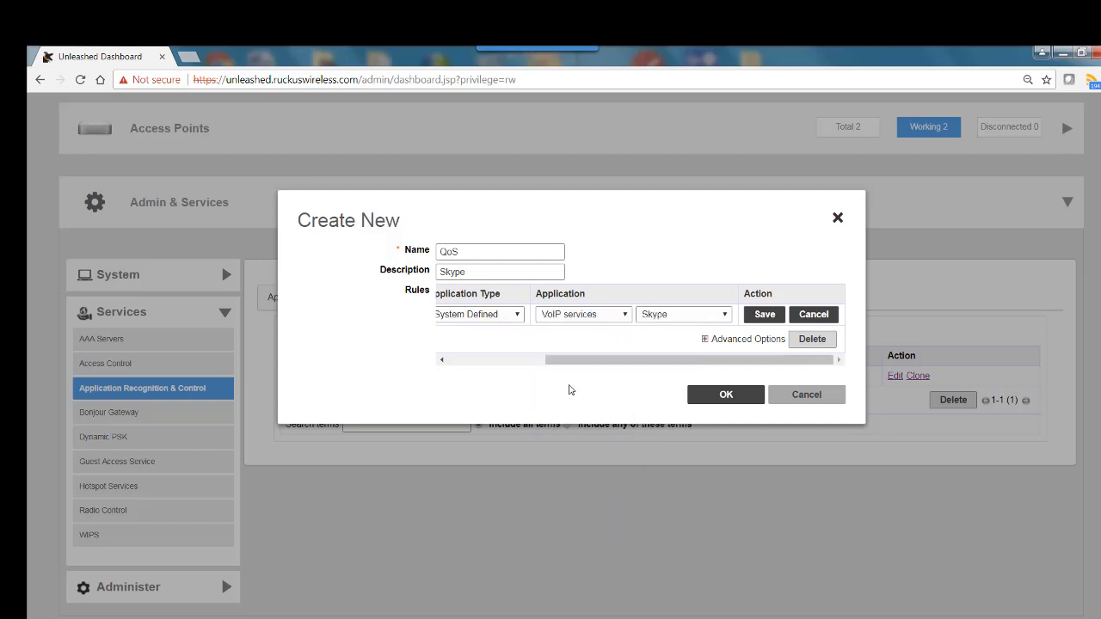
{"action": "left_click", "coordinate": [725, 315]}
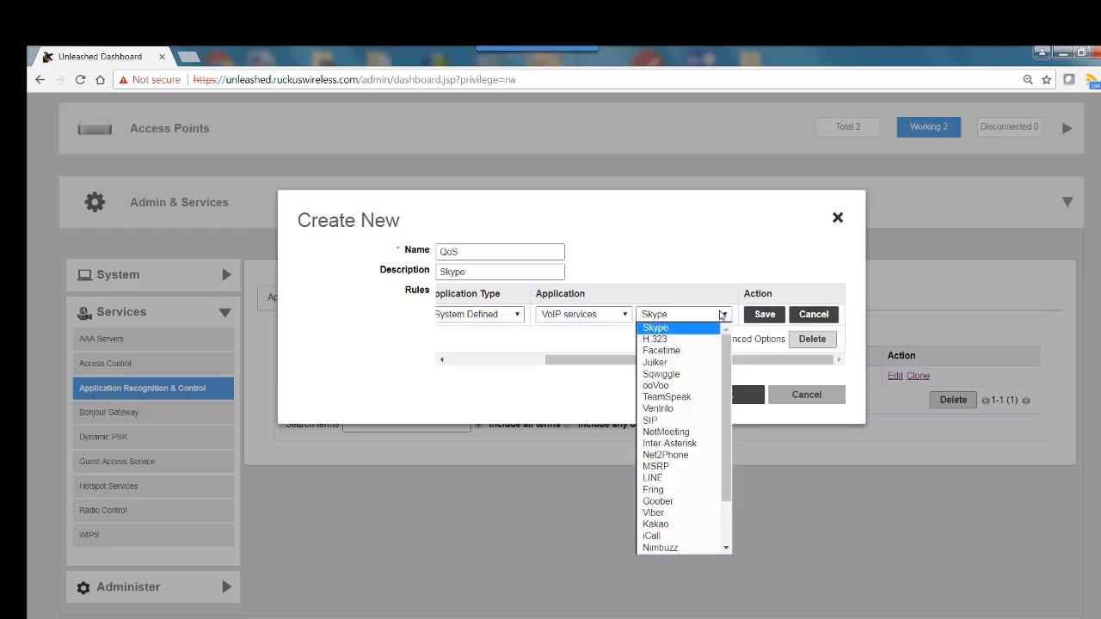
{"action": "left_click", "coordinate": [726, 317]}
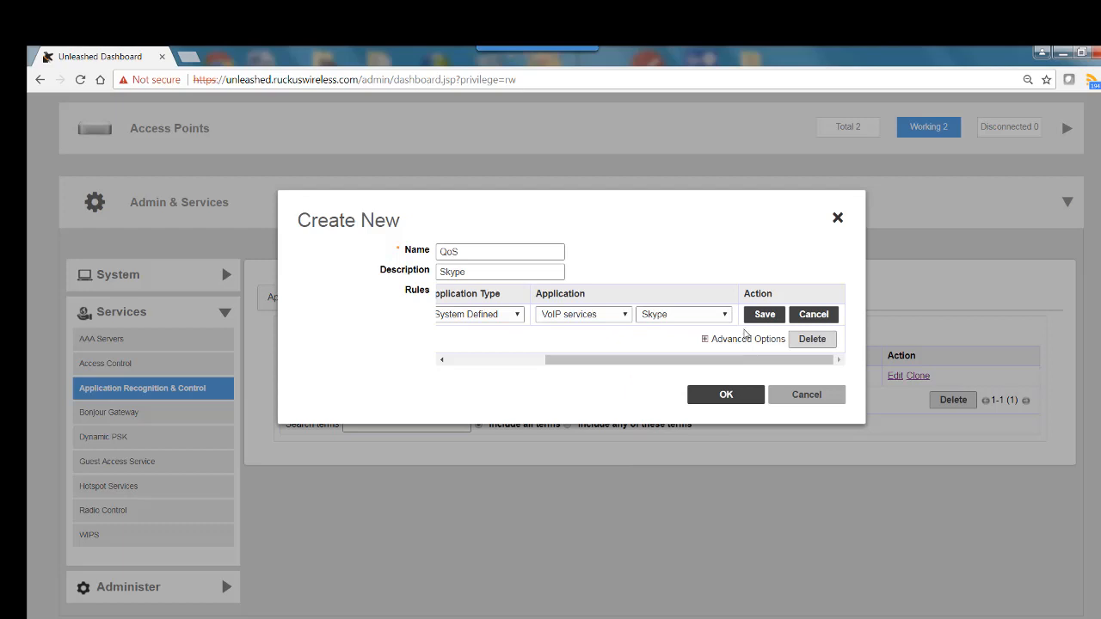
- Show the rule's advanced options and choose 802.1p Voice as uplink marking and Voice as downlink priority
{"action": "left_click", "coordinate": [739, 342]}
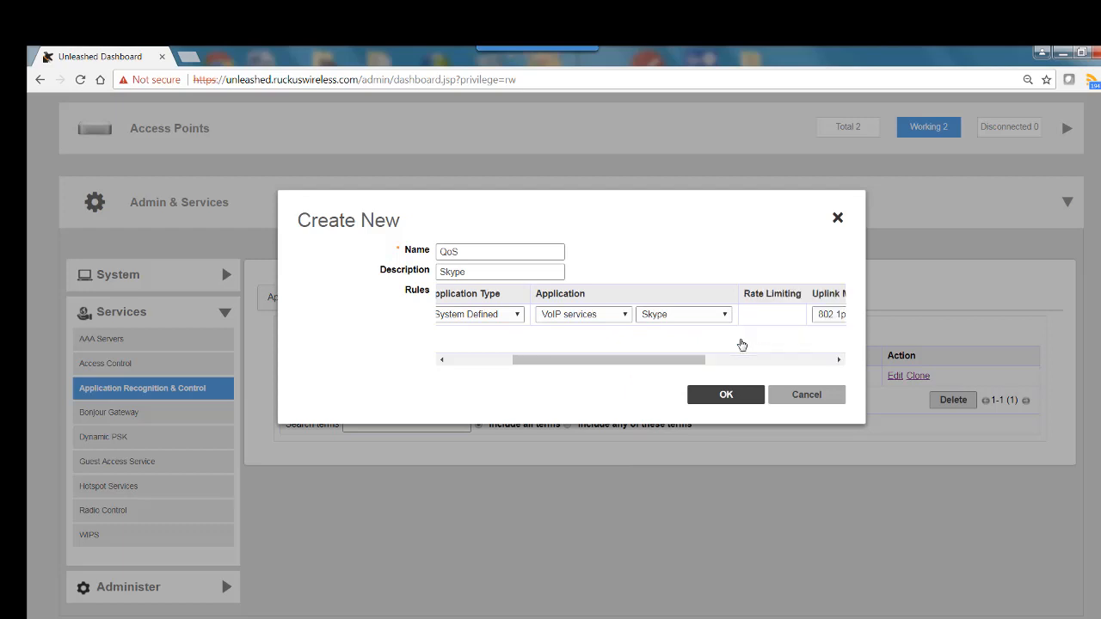
{"action": "left_click_drag", "start_coordinate": [660, 360], "coordinate": [790, 360]}
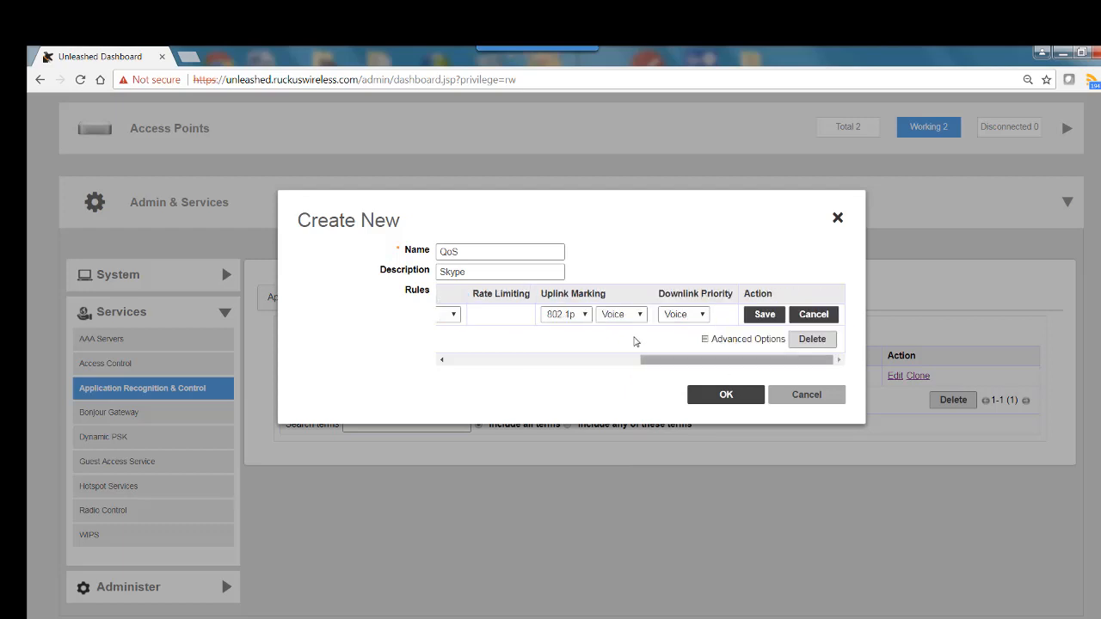
{"action": "left_click", "coordinate": [585, 316]}
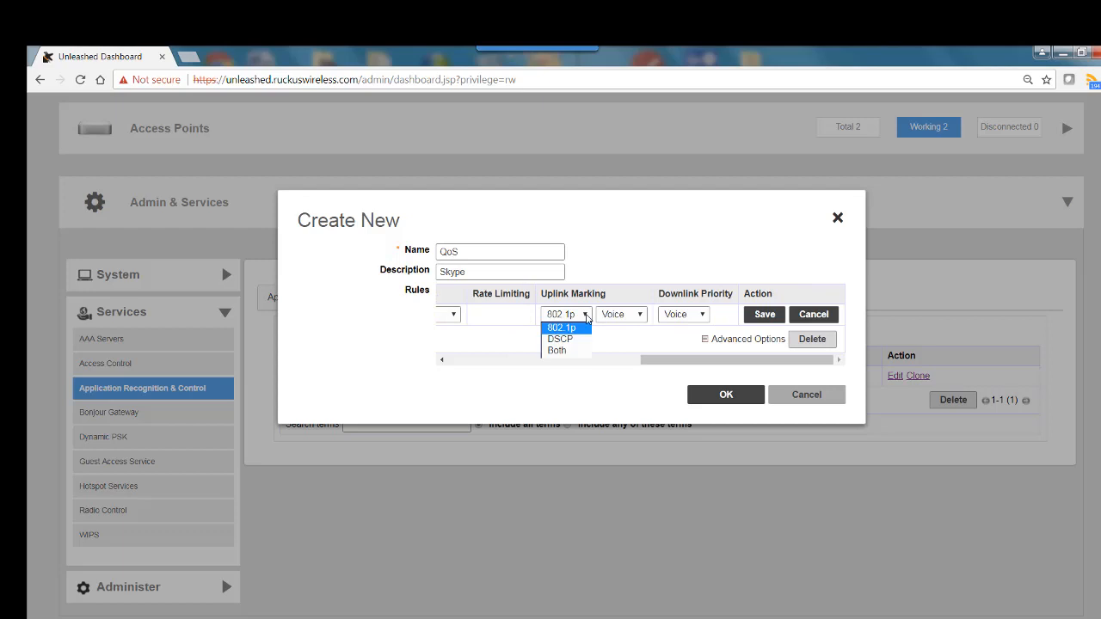
{"action": "left_click", "coordinate": [586, 315]}
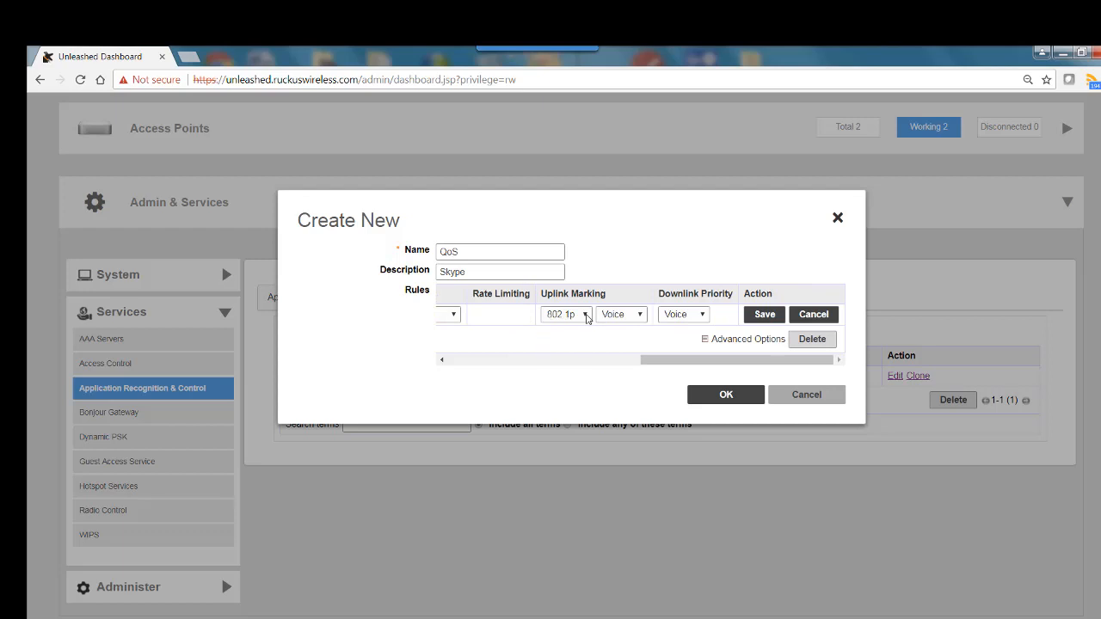
{"action": "left_click", "coordinate": [640, 315]}
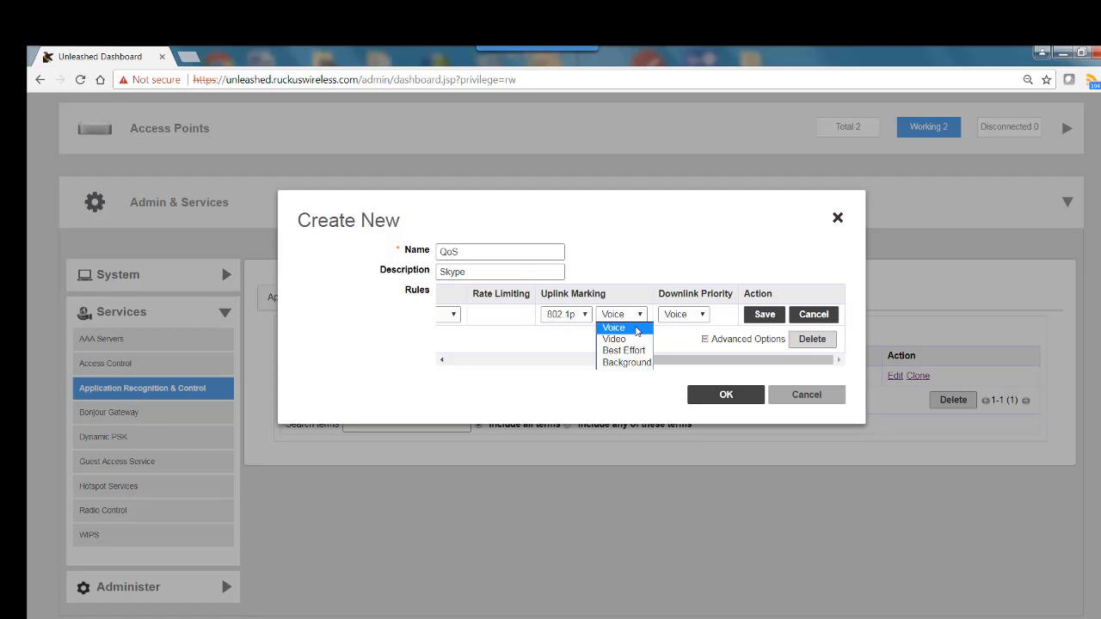
{"action": "left_click", "coordinate": [636, 330]}
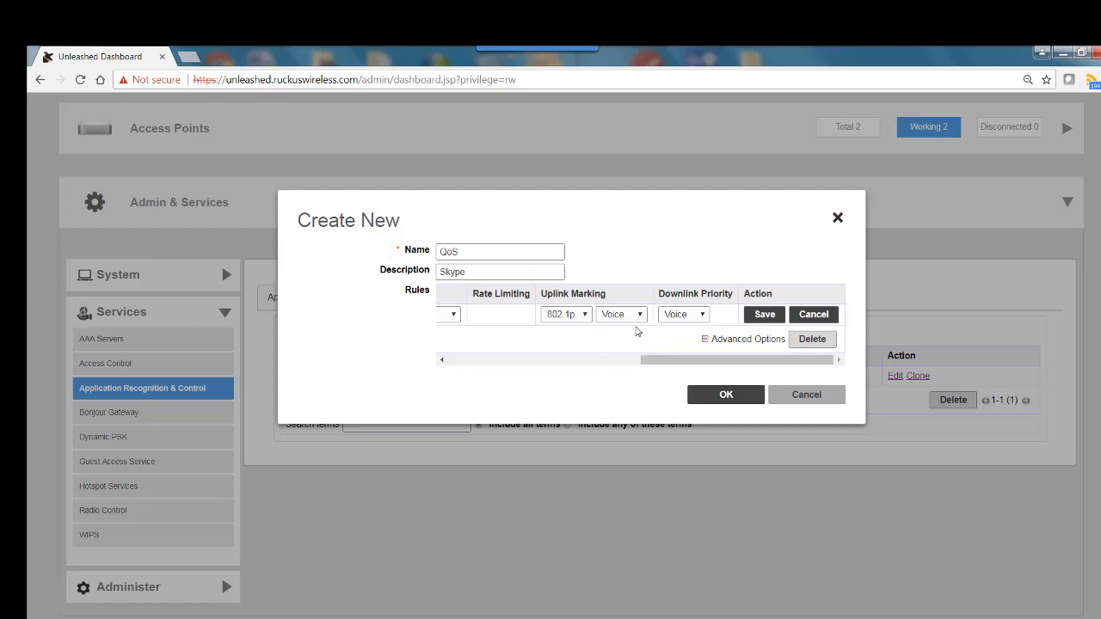
{"action": "left_click", "coordinate": [702, 316]}
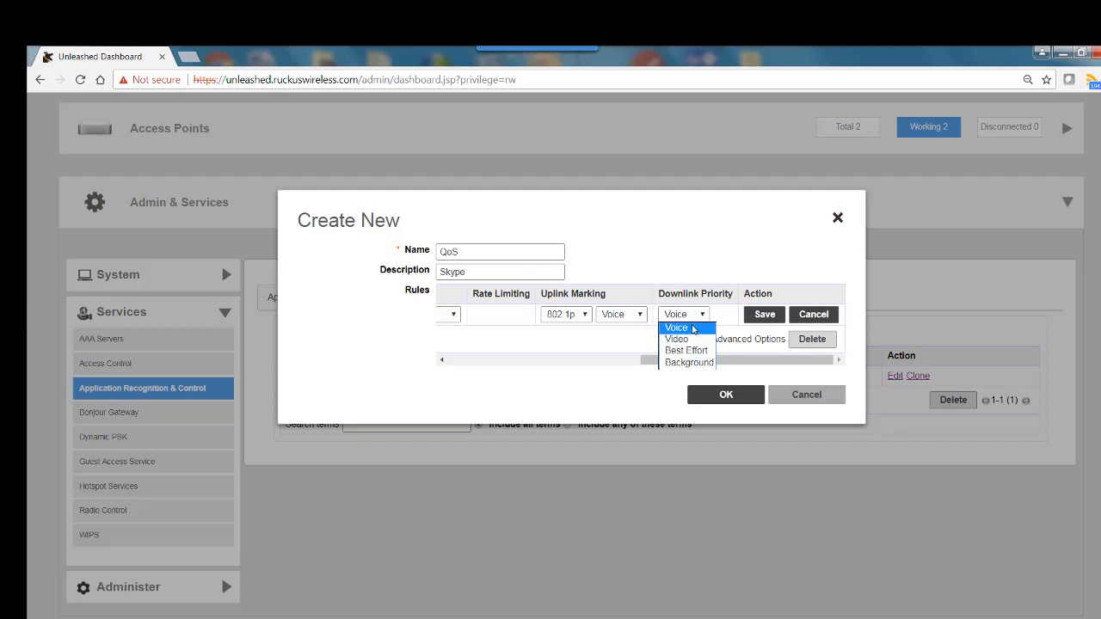
{"action": "left_click", "coordinate": [693, 327]}
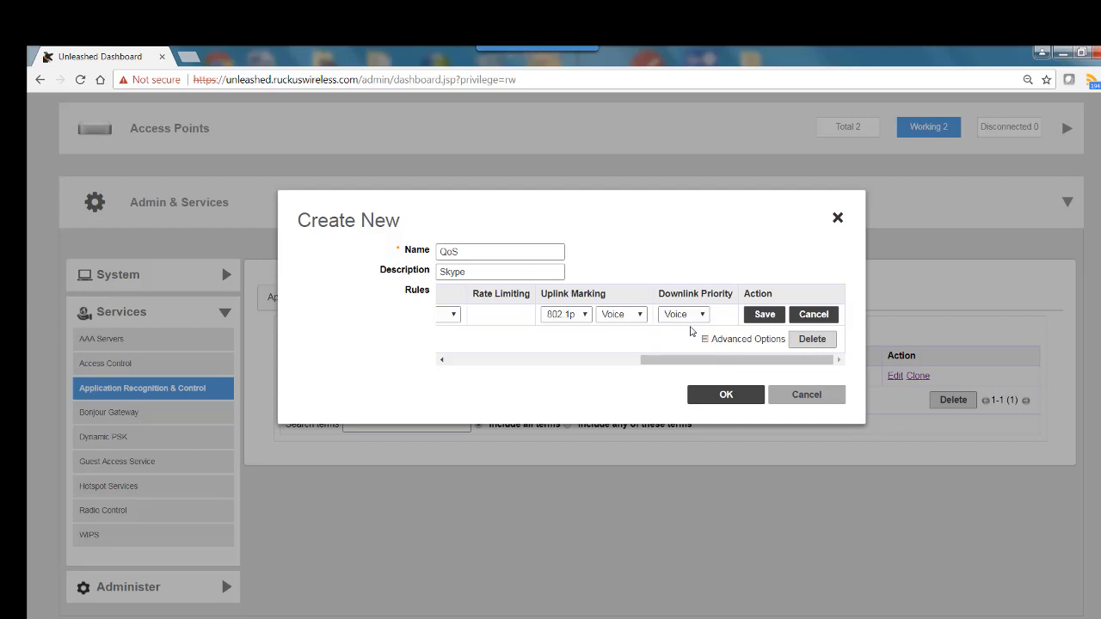
- Save the Skype QoS rule and confirm the new application policy
{"action": "left_click", "coordinate": [757, 315]}
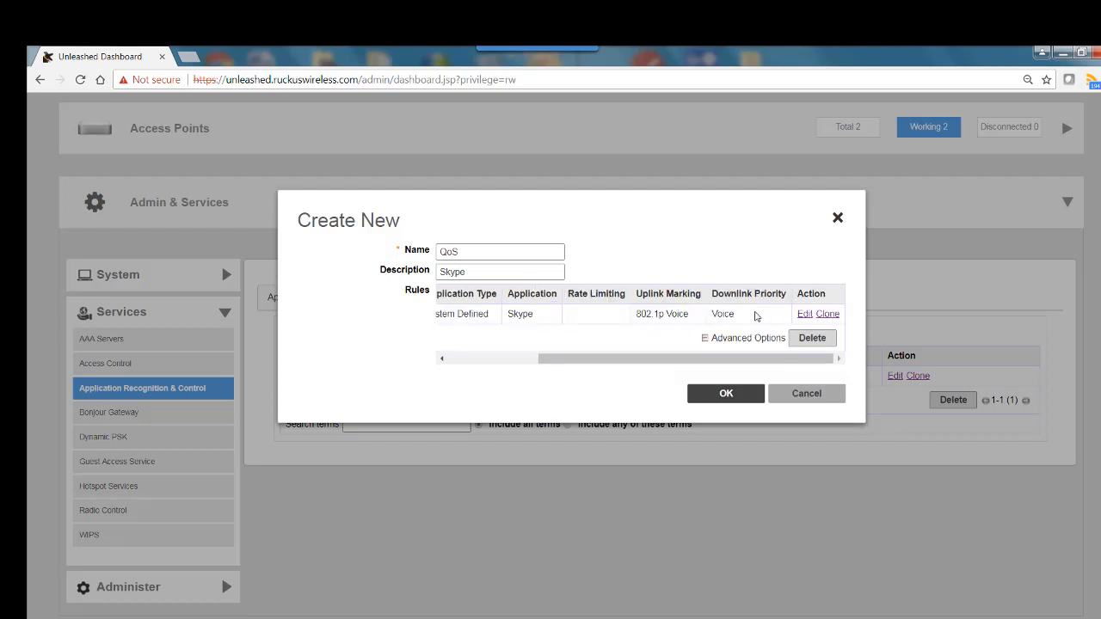
{"action": "left_click", "coordinate": [718, 395]}
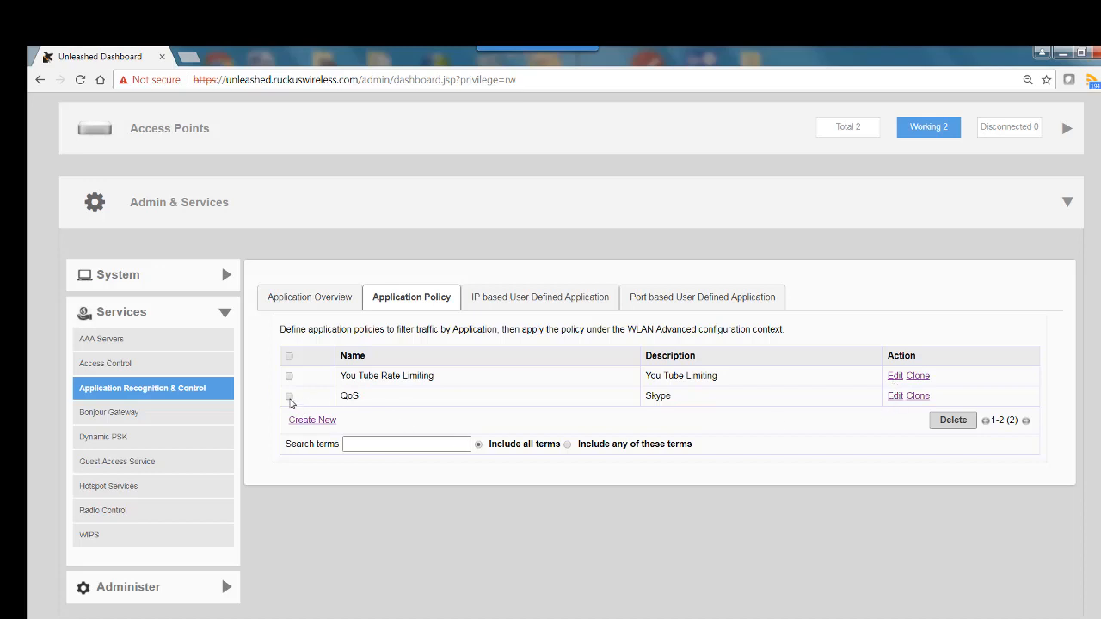
- Select the QoS policy in the application policy list
{"action": "left_click", "coordinate": [289, 397]}
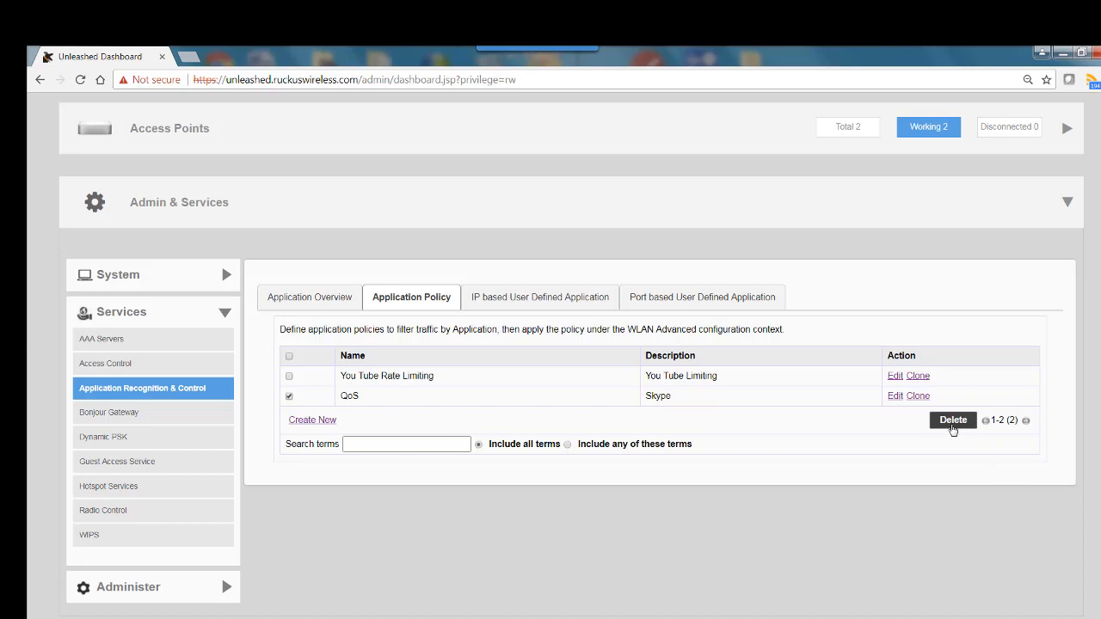